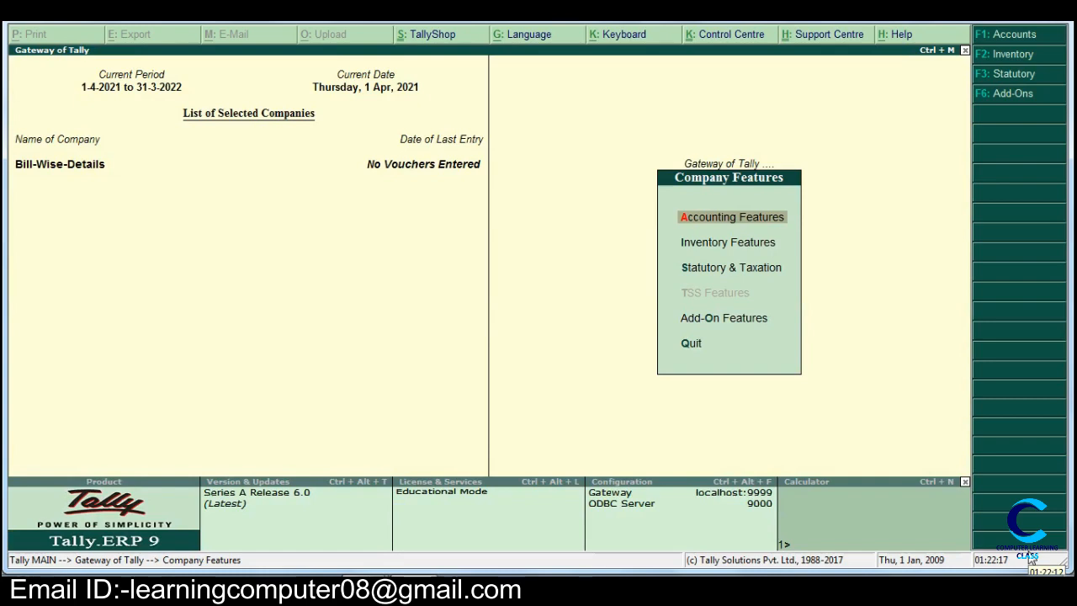
Step: Create a simple unit of measure with the symbol Pcs and 0 decimal places
key("Escape")
key("Return")
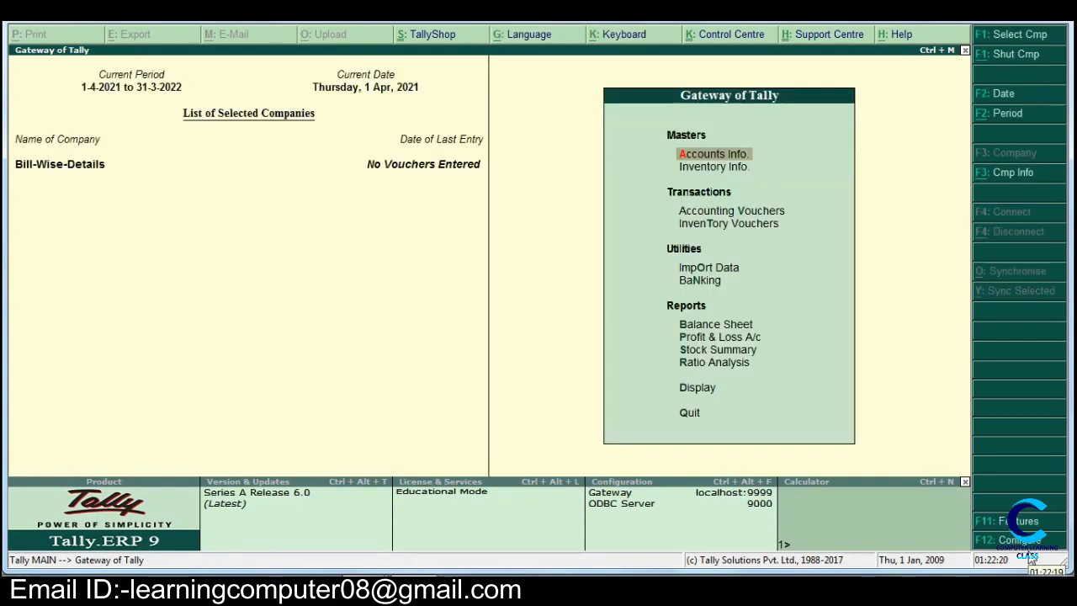
key("Down")
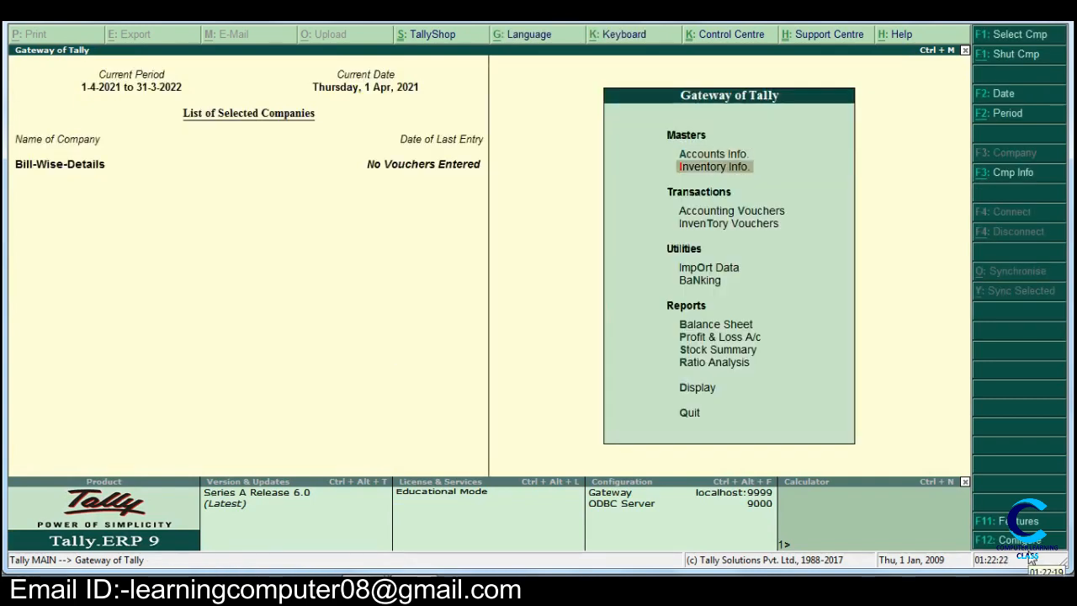
key("Return")
key("Down")
key("Down")
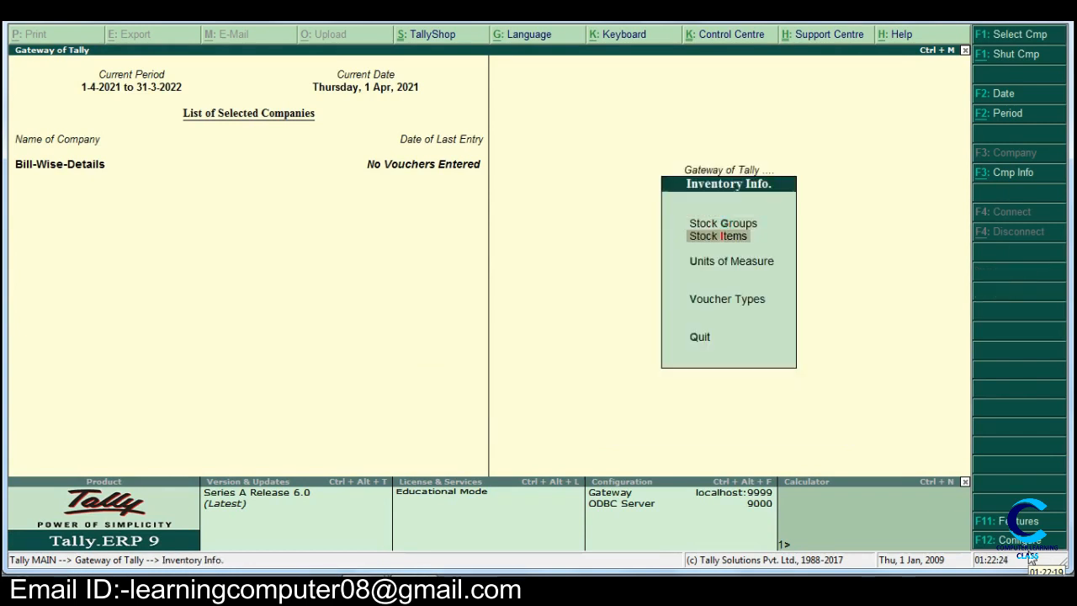
key("Return")
key("Return")
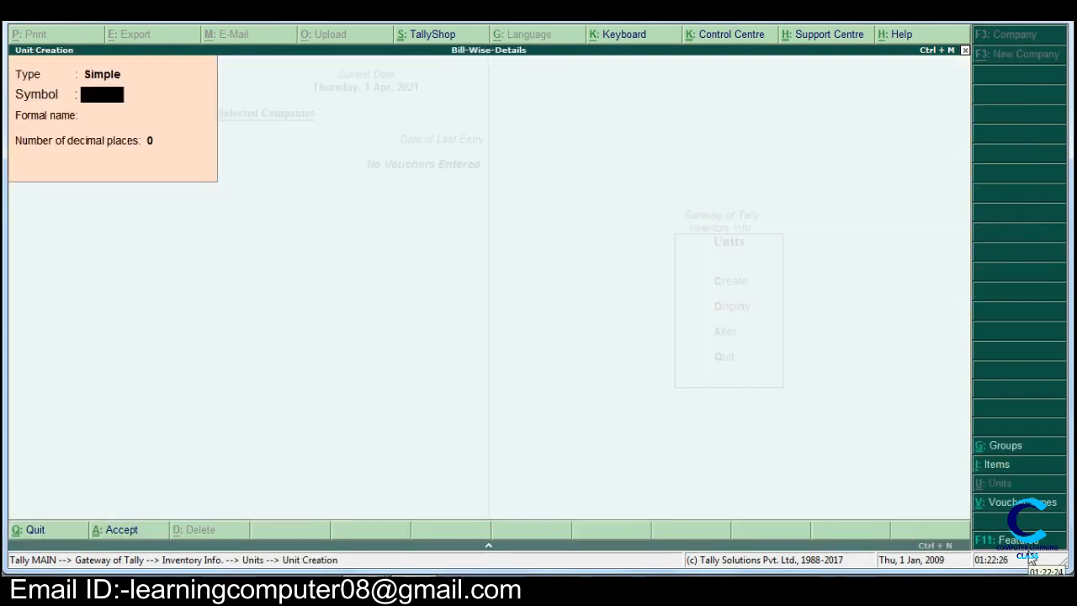
type("Pcs")
key("Return")
key("Return")
key("Return")
key("Return")
key("Escape")
key("Escape")
Step: Create a single stock group named Computer under Primary, without adding item quantities
key("Up")
key("Up")
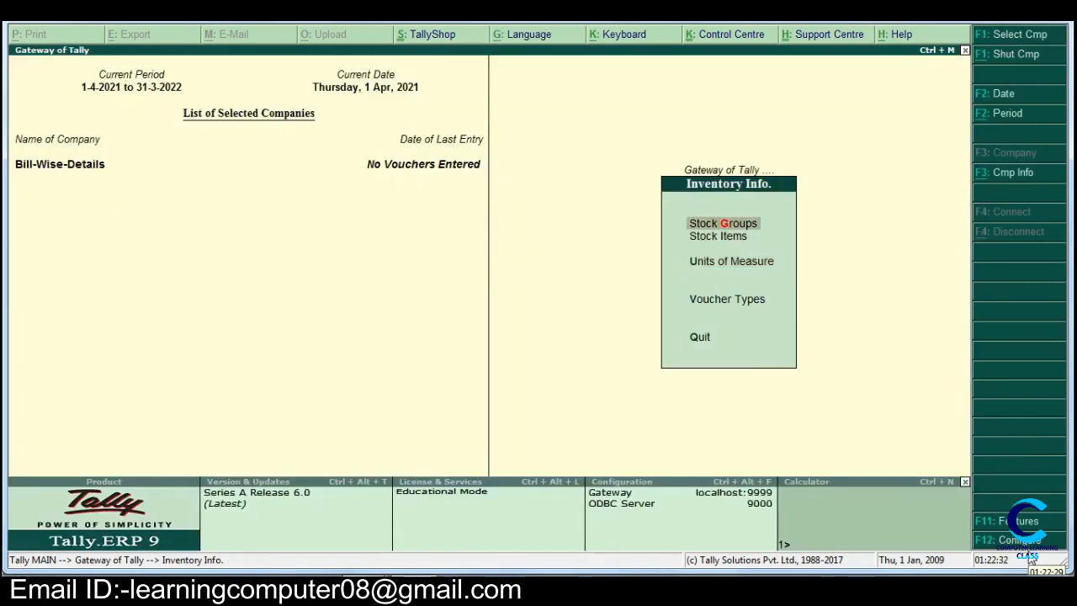
key("Return")
key("Return")
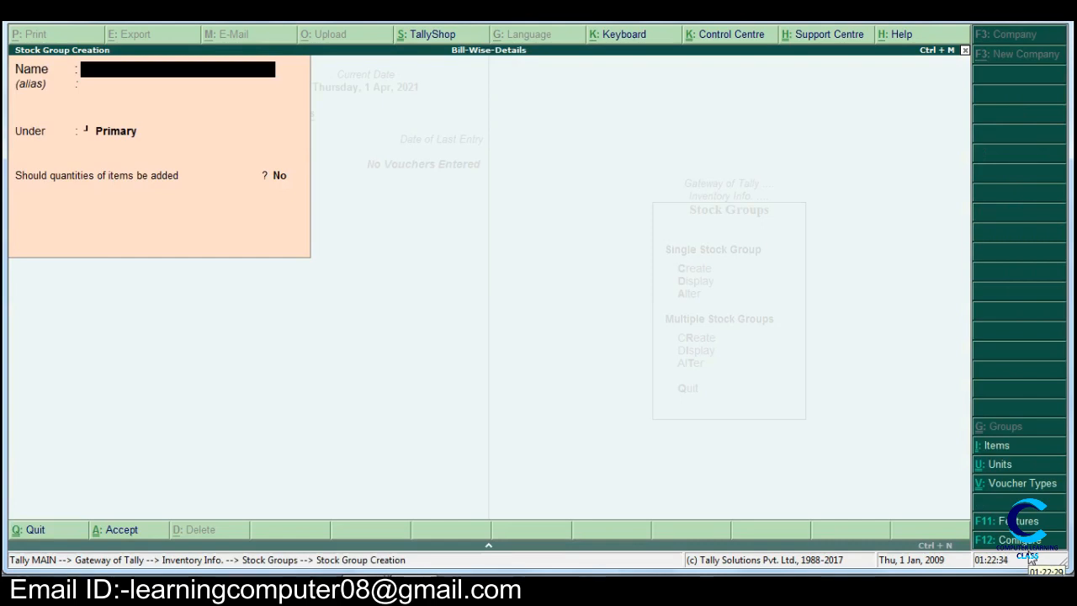
type("Computer")
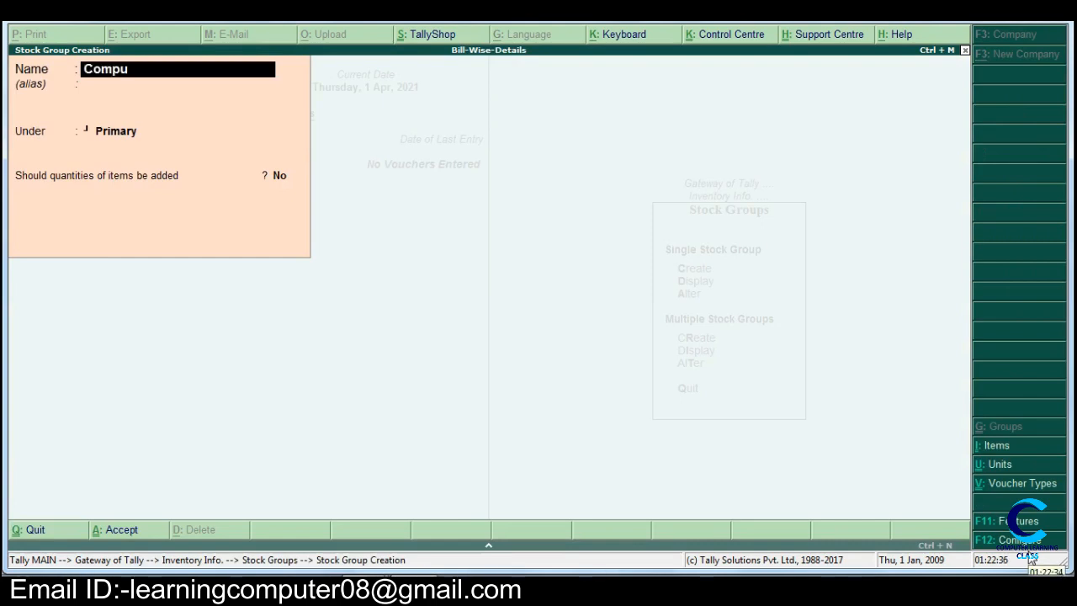
key("Return")
key("Return")
key("Return")
key("Return")
key("Return")
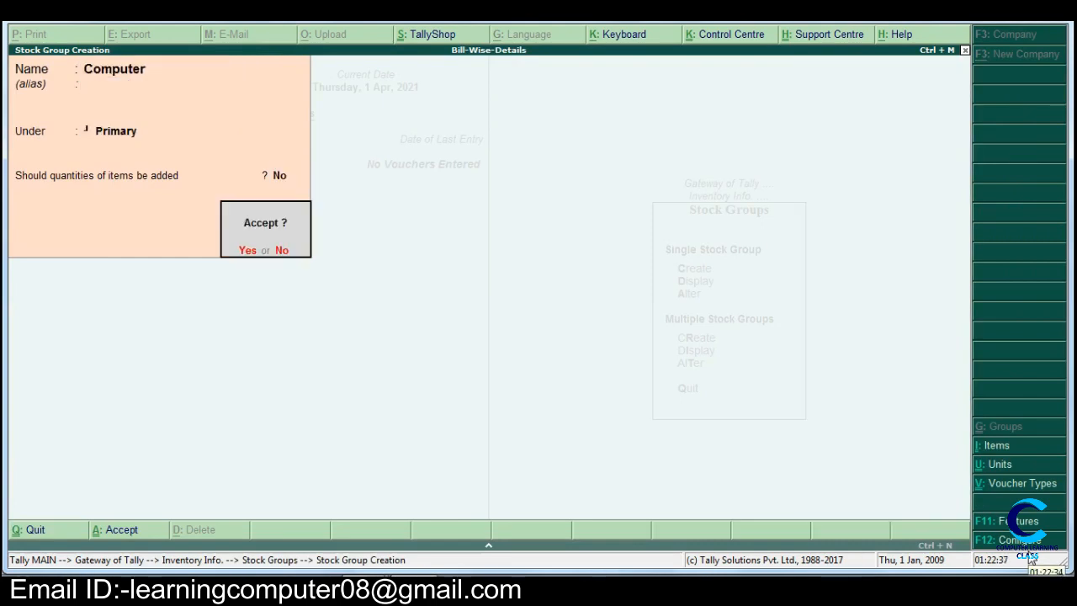
key("Escape")
key("Return")
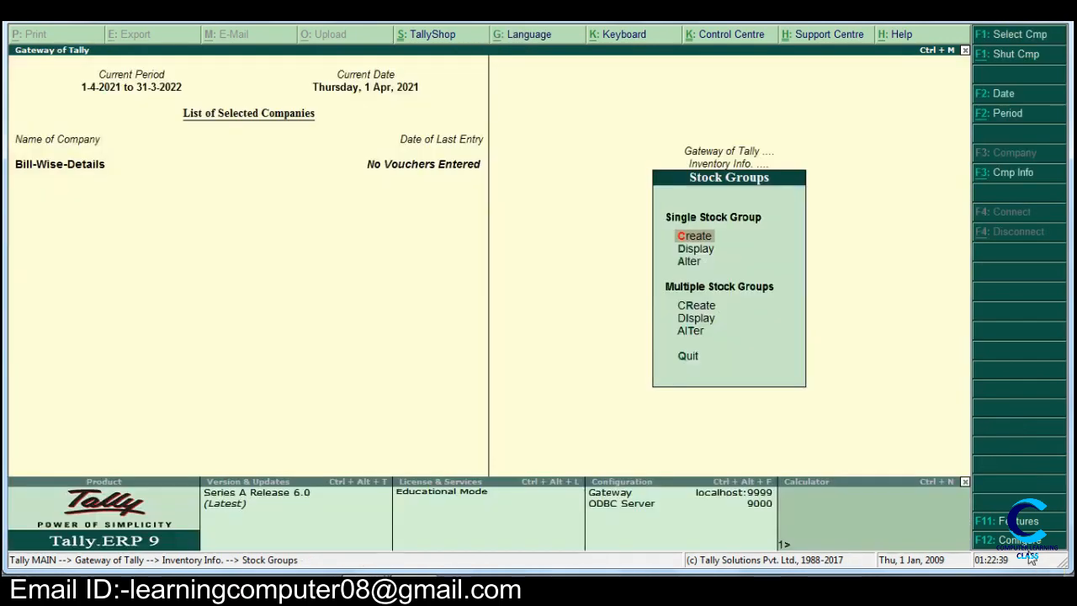
key("Escape")
Step: Open the creation of multiple stock items under the Computer group
key("Down")
key("Return")
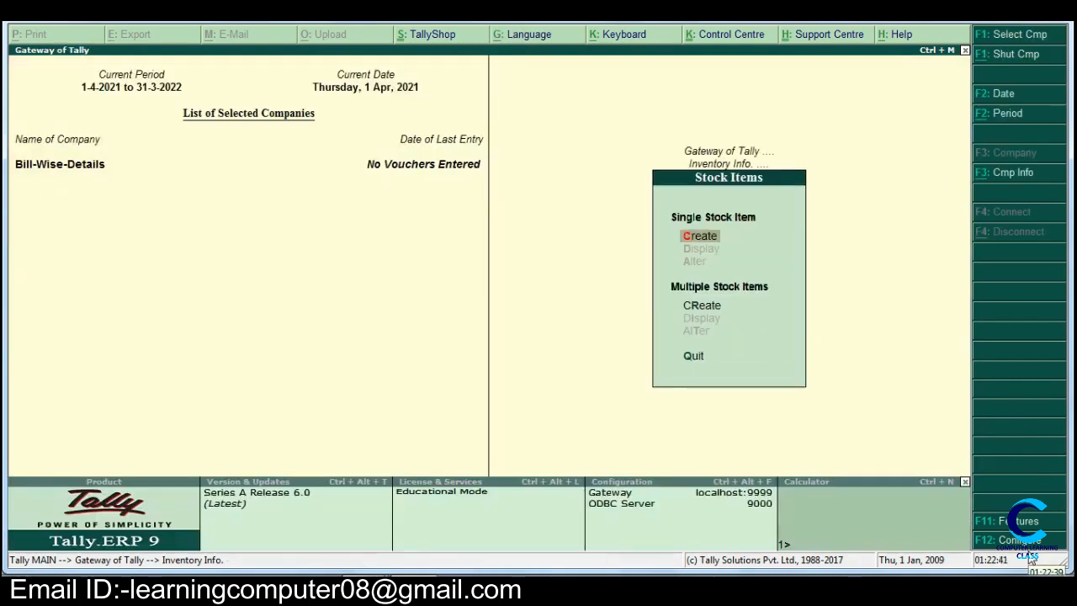
key("Down")
key("Return")
key("Down")
key("Return")
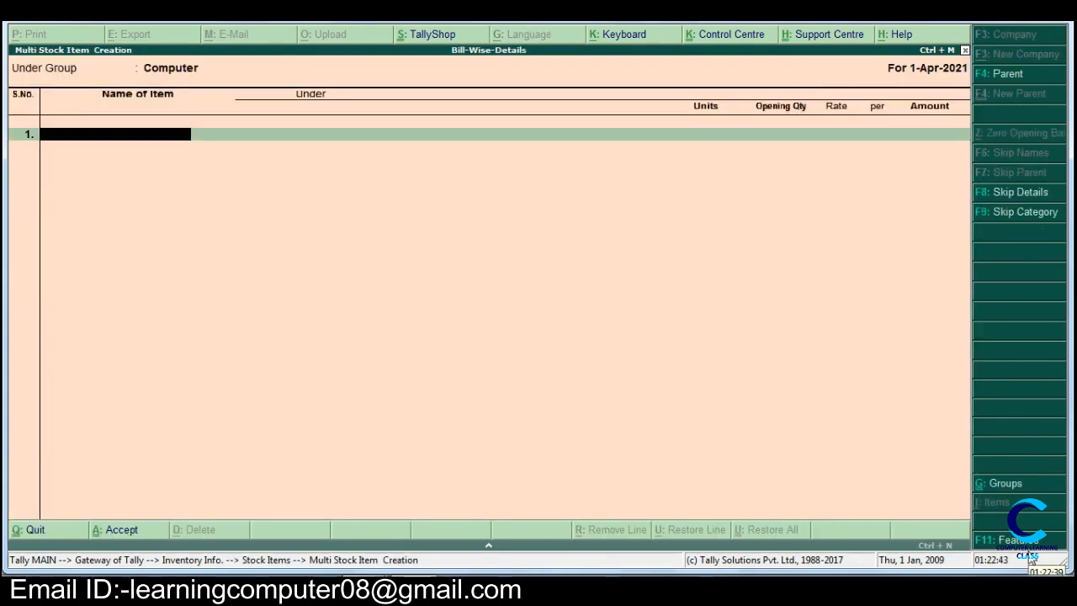
Step: Add the stock item Mouse with the unit Pcs and an opening quantity of 80, leaving rate and amount blank
type("Mouse")
key("Return")
key("Return")
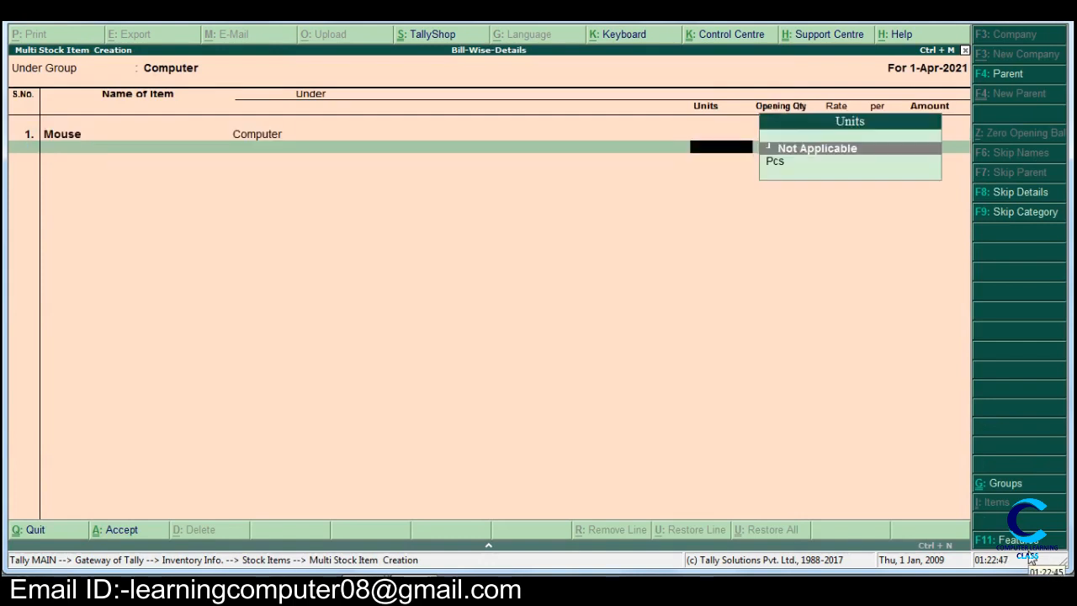
key("Down")
key("Return")
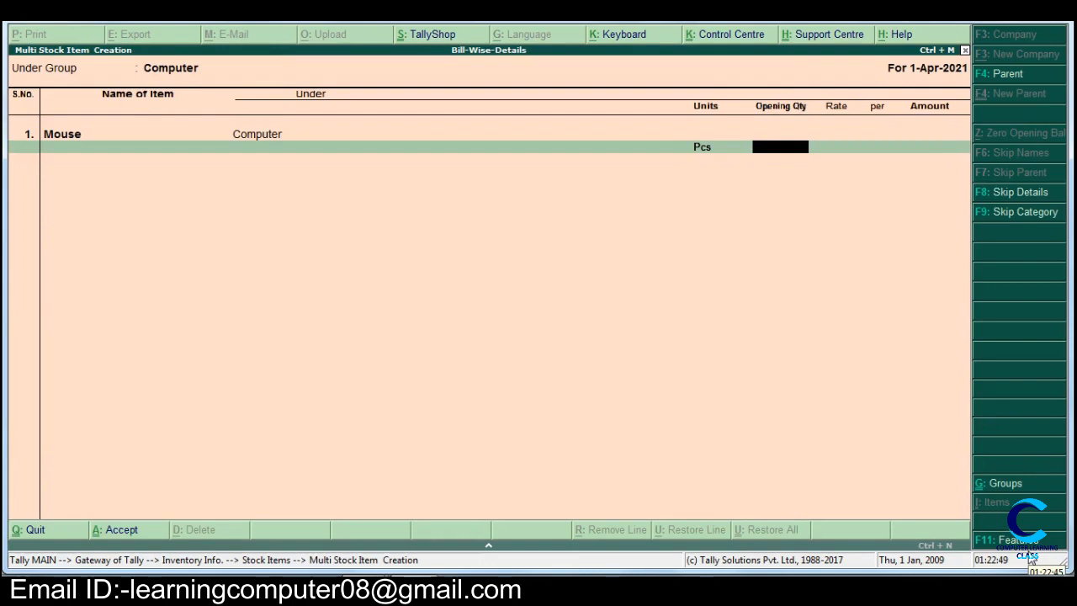
type("80")
key("Return")
key("Return")
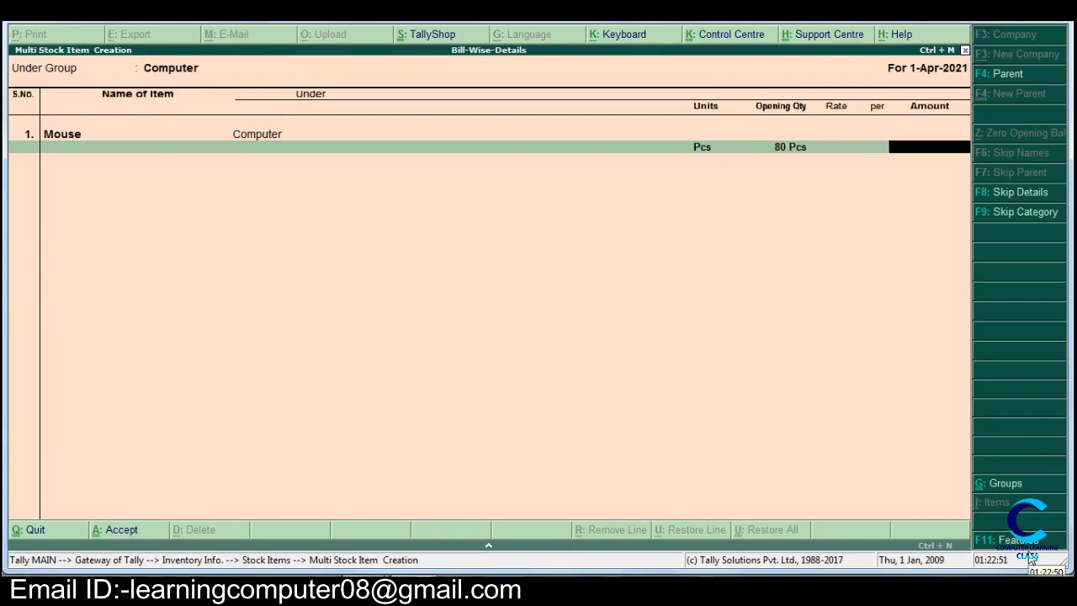
key("Return")
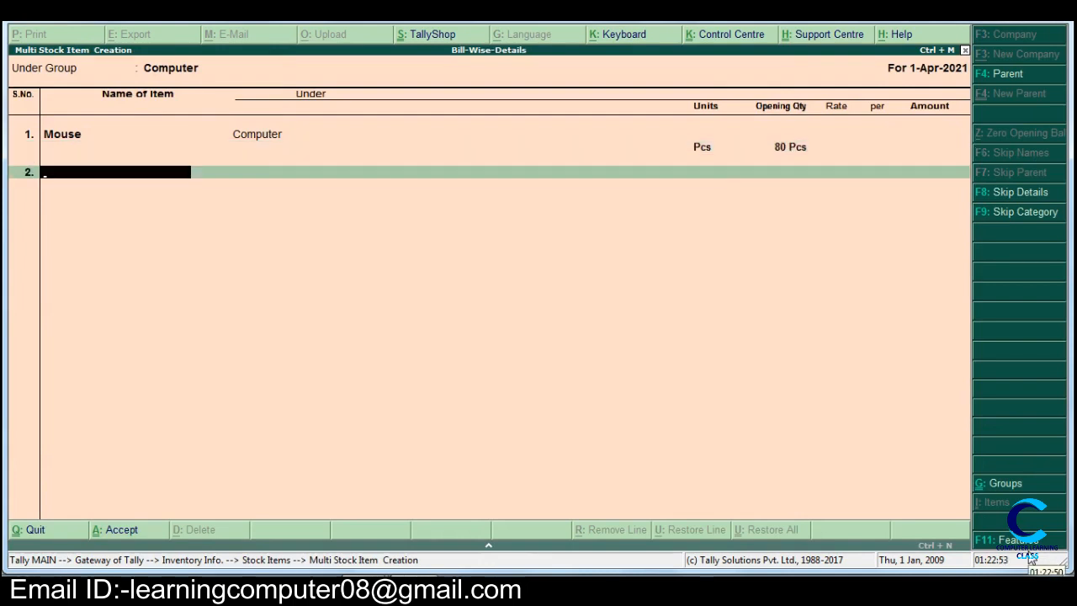
Step: Add the stock item Monitor with unit Pcs and opening quantity 20, and save the item list
type("Monitor")
key("Return")
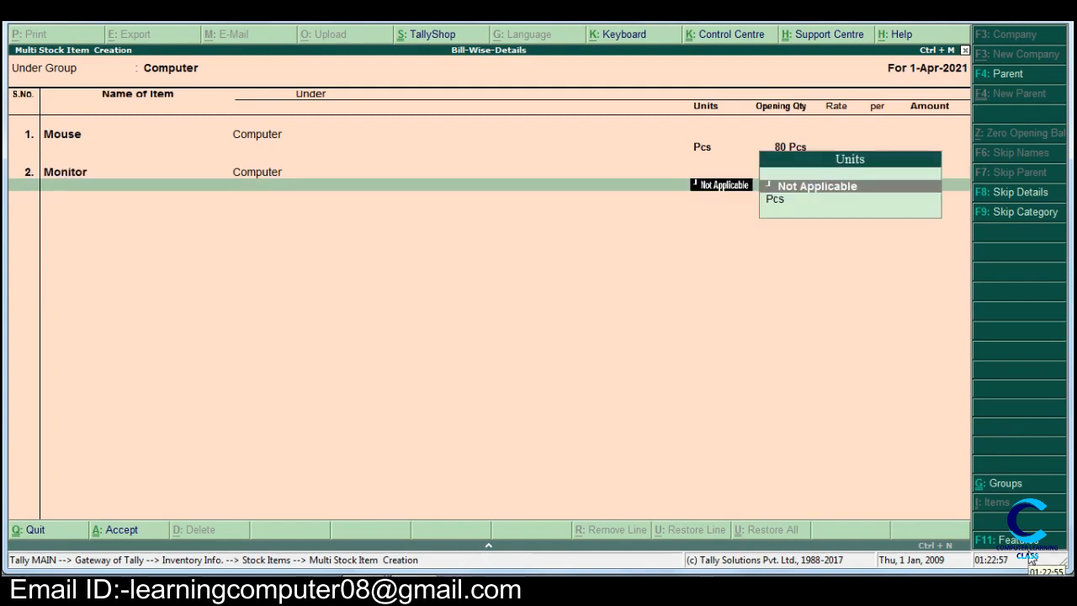
key("Down")
key("Return")
type("20")
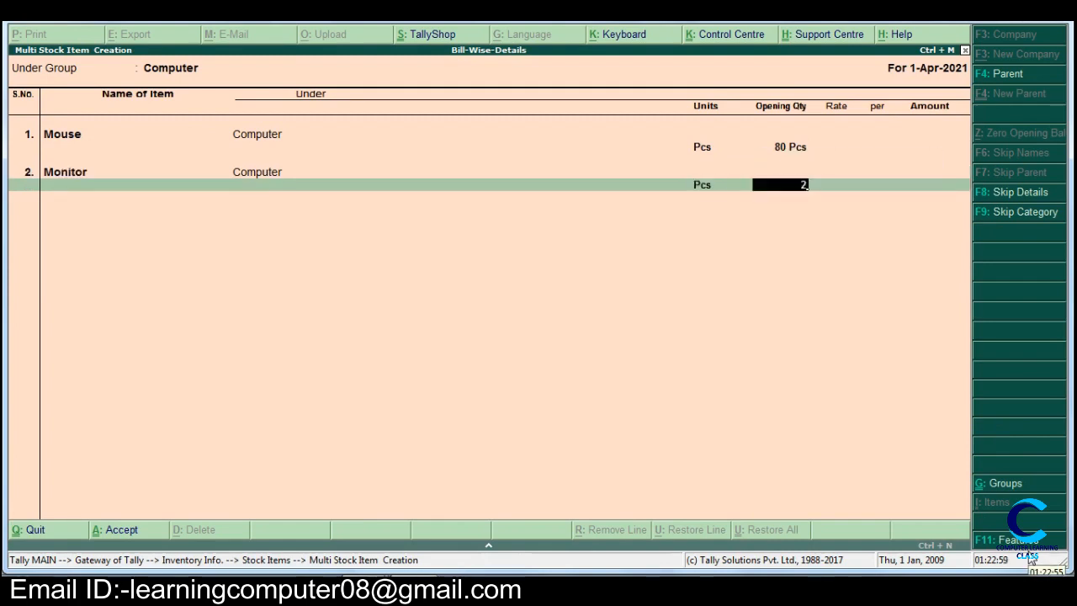
key("Return")
key("Return")
key("Return")
key("Return")
key("Return")
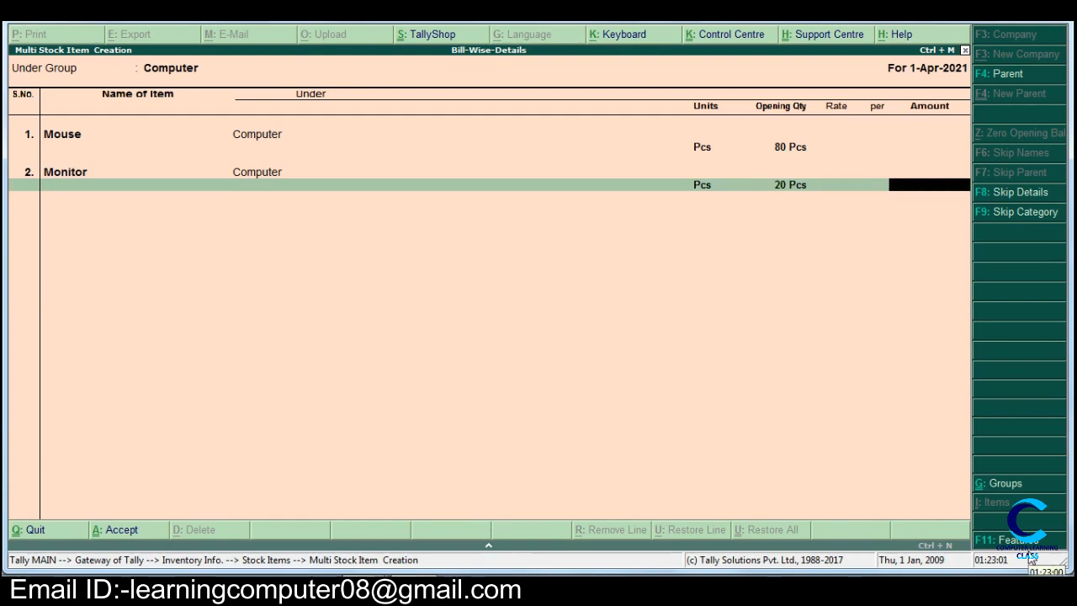
key("Return")
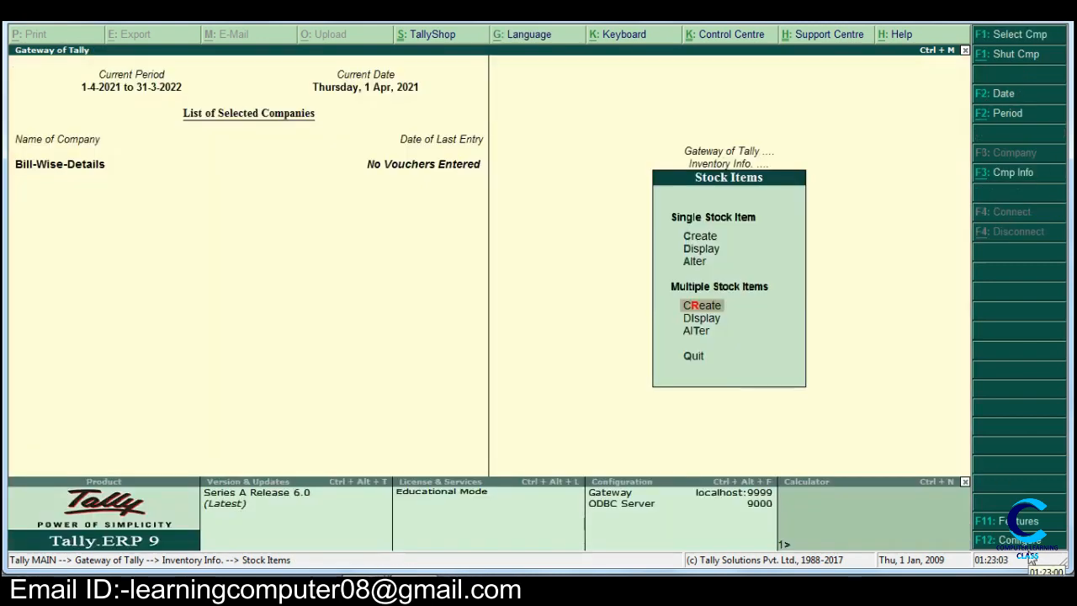
key("Escape")
key("Escape")
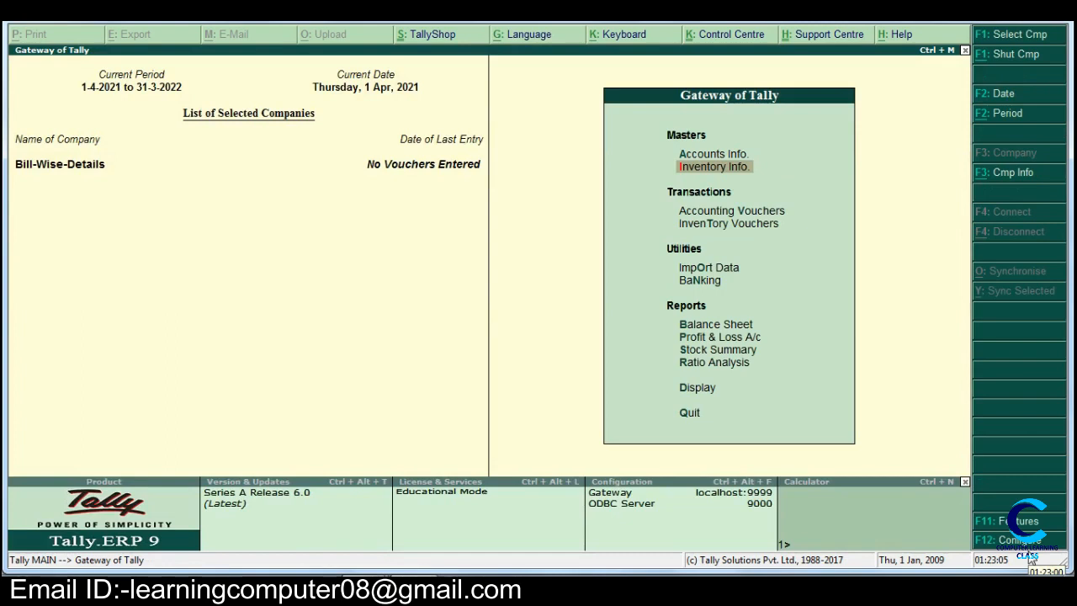
Step: Create a single ledger named Sale under Sales Accounts with inventory values affected
key("Up")
key("Return")
key("Down")
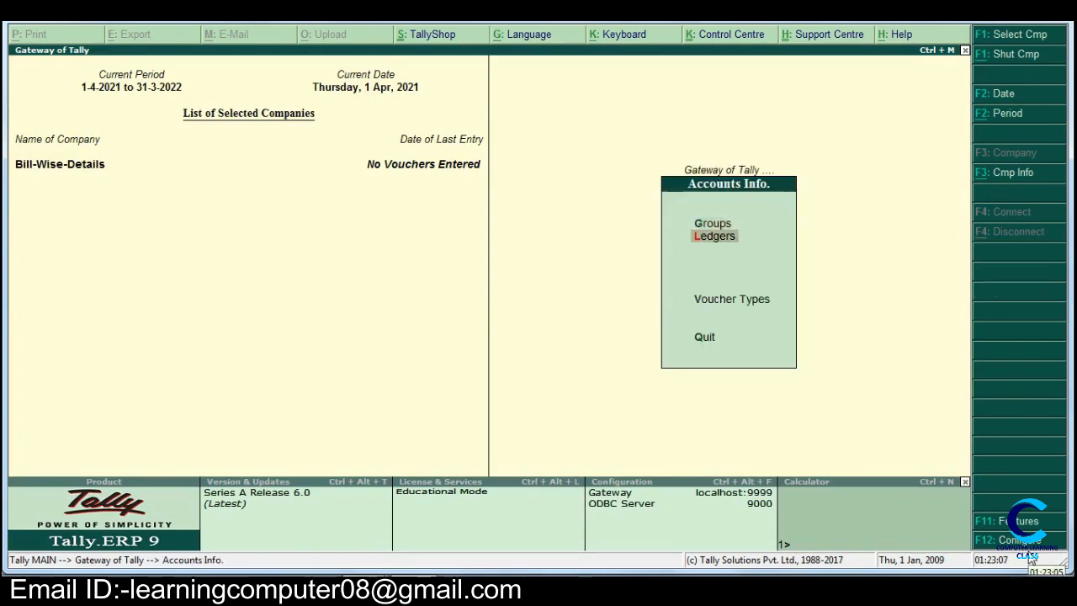
key("Return")
key("Return")
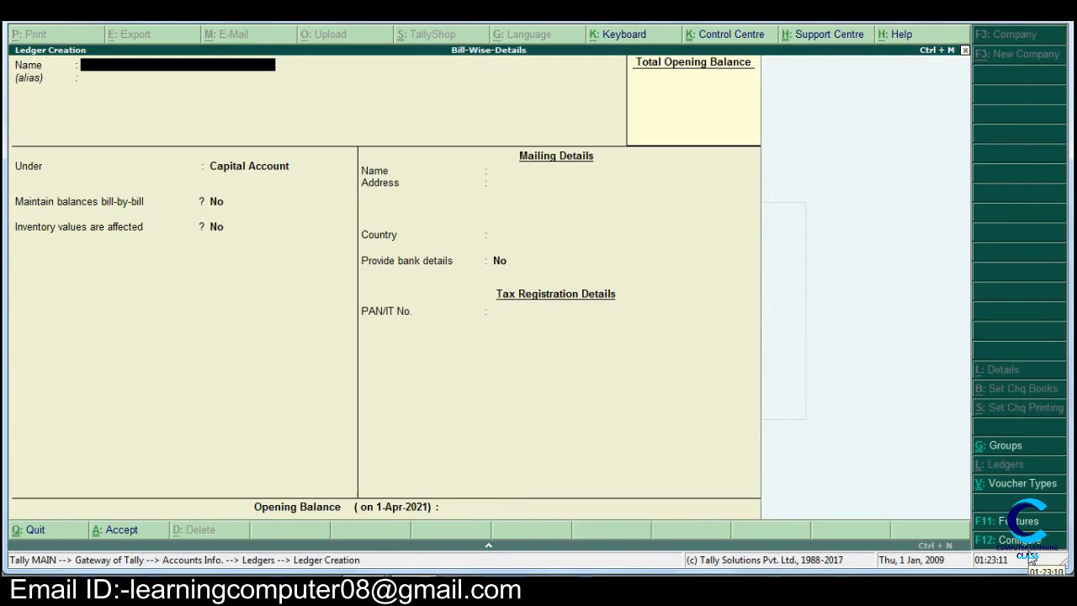
type("Sale")
key("Return")
key("Return")
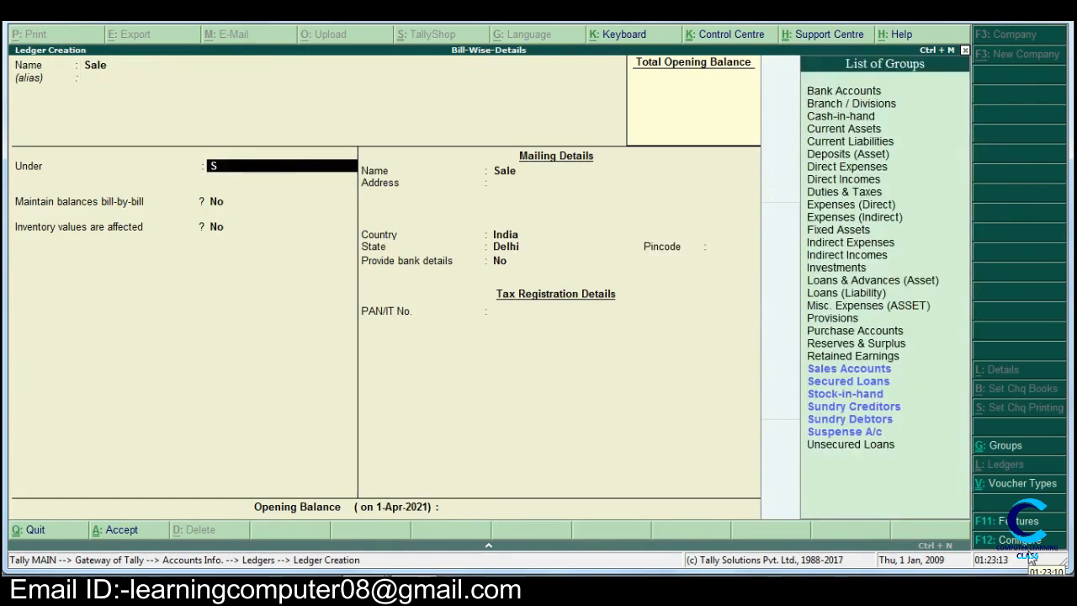
type("S")
key("Return")
key("Return")
key("Return")
key("Return")
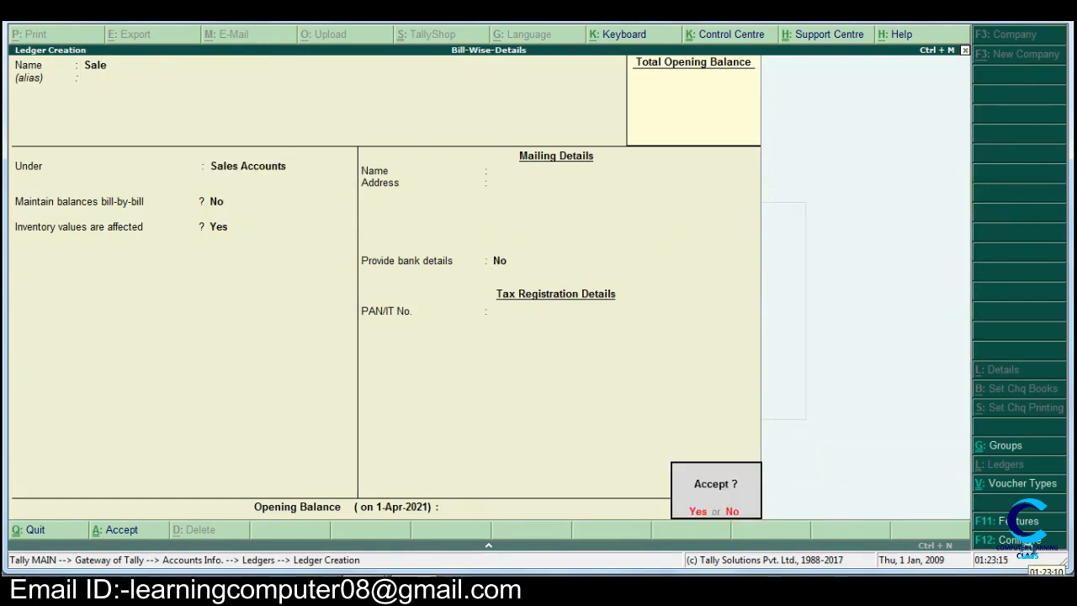
key("Return")
Step: Create a ledger named Purchase under Purchase Accounts with inventory values affected
type("P")
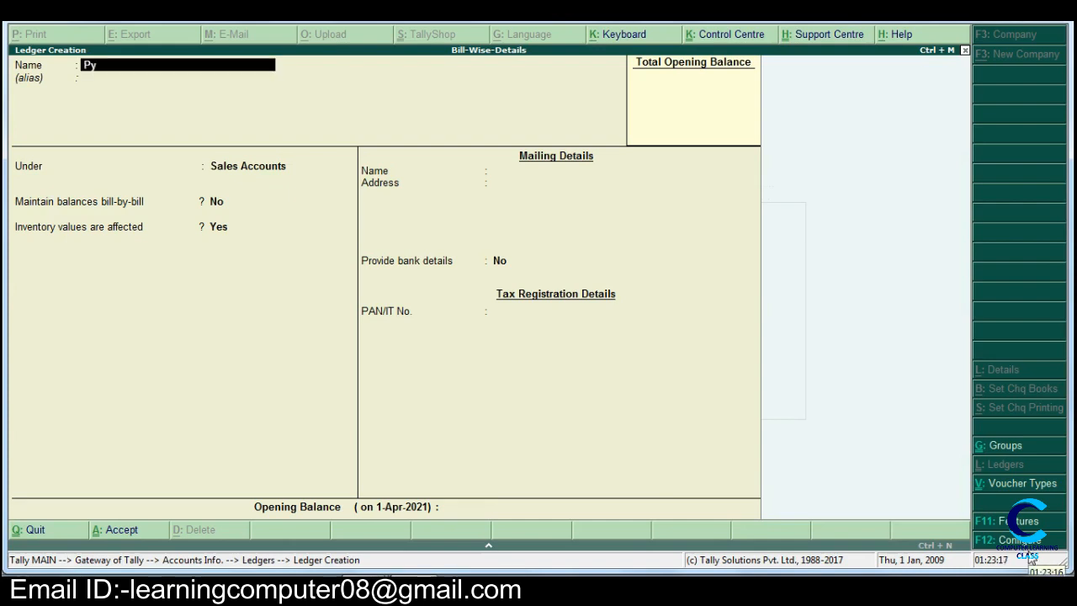
type("urchase")
key("Return")
key("Return")
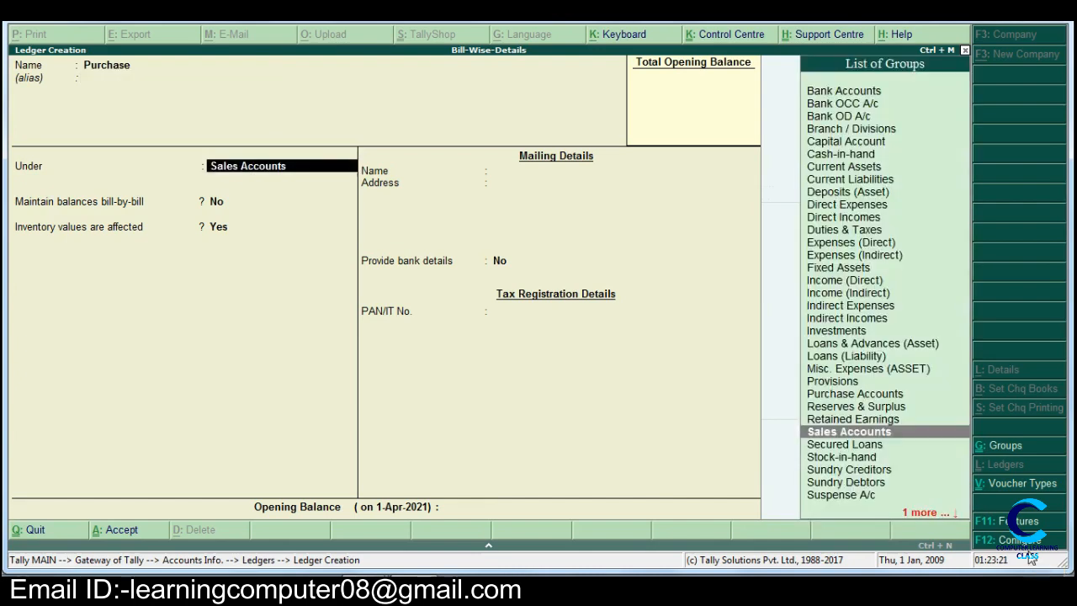
type("P")
key("Down")
key("Down")
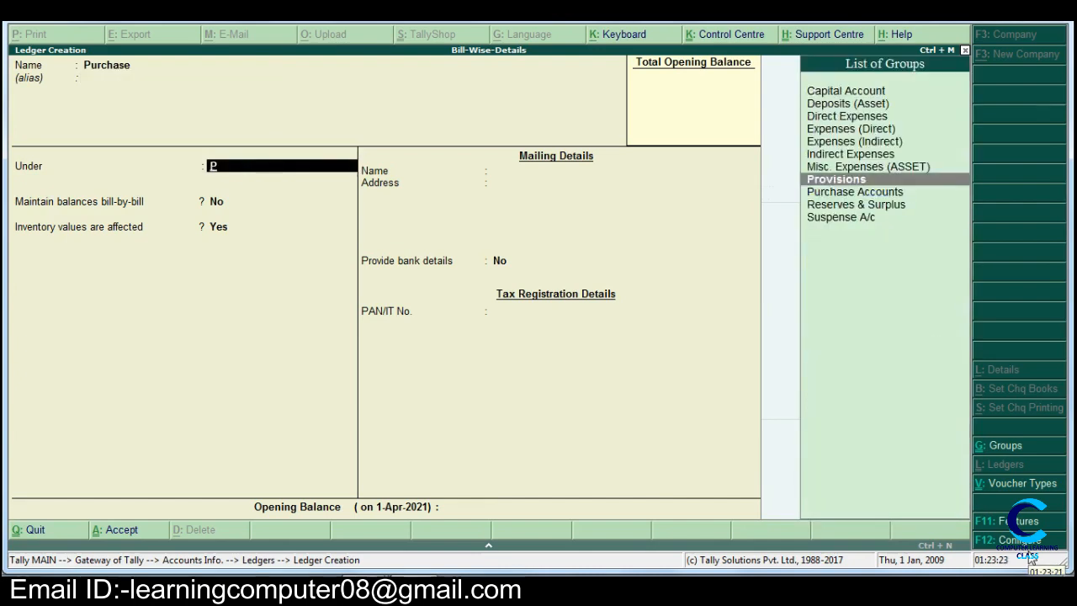
key("Return")
key("Return")
key("Return")
key("Return")
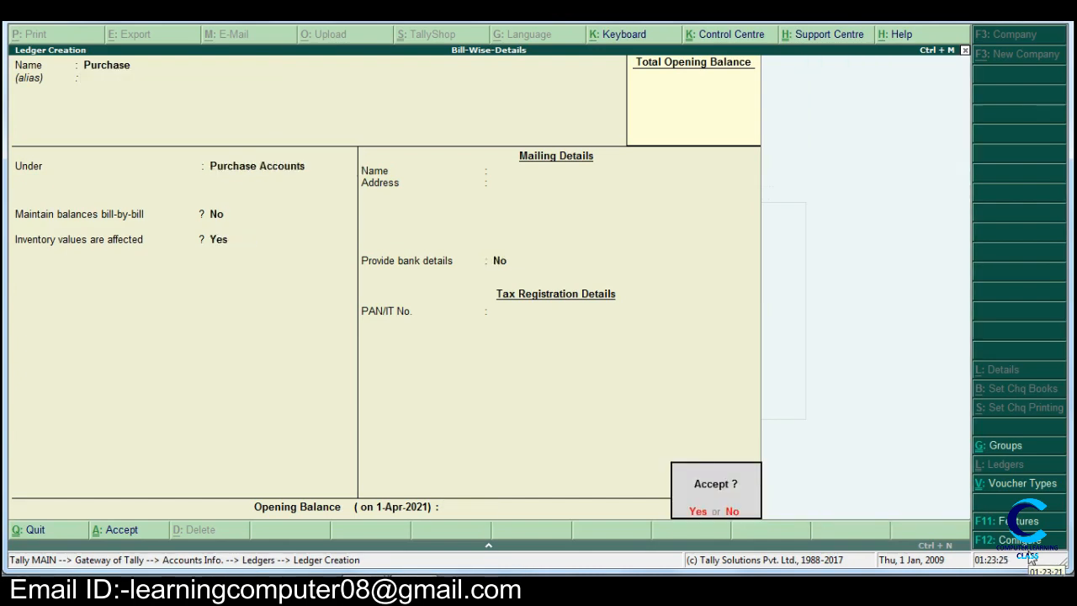
key("Return")
Step: Name a new ledger Mr.Cr and place it under Sundry Creditors
type("M")
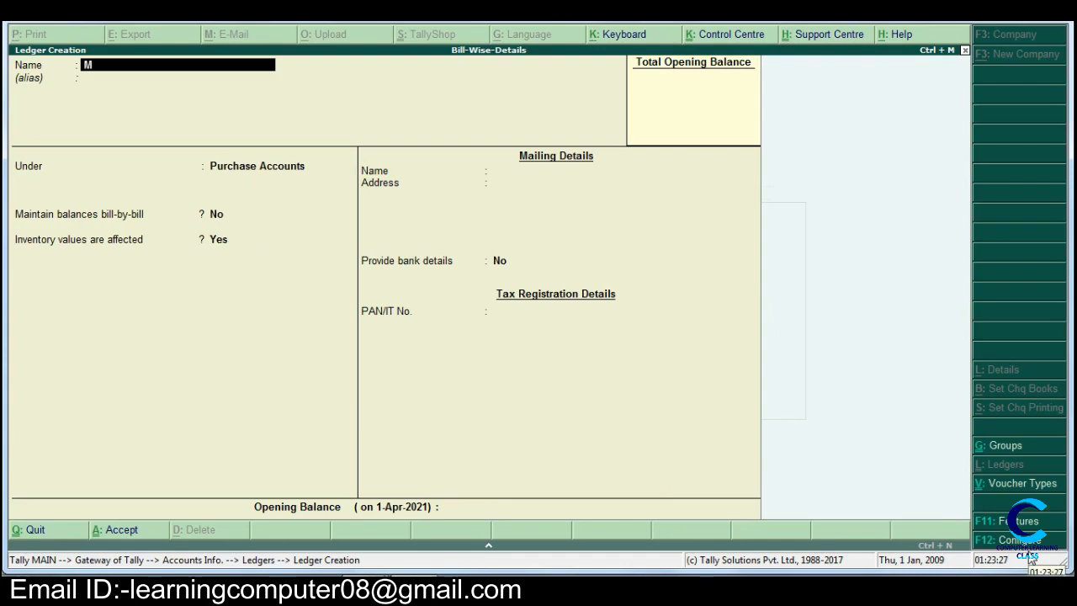
type("r.c")
key("BackSpace")
type("Cr")
key("Return")
type("S")
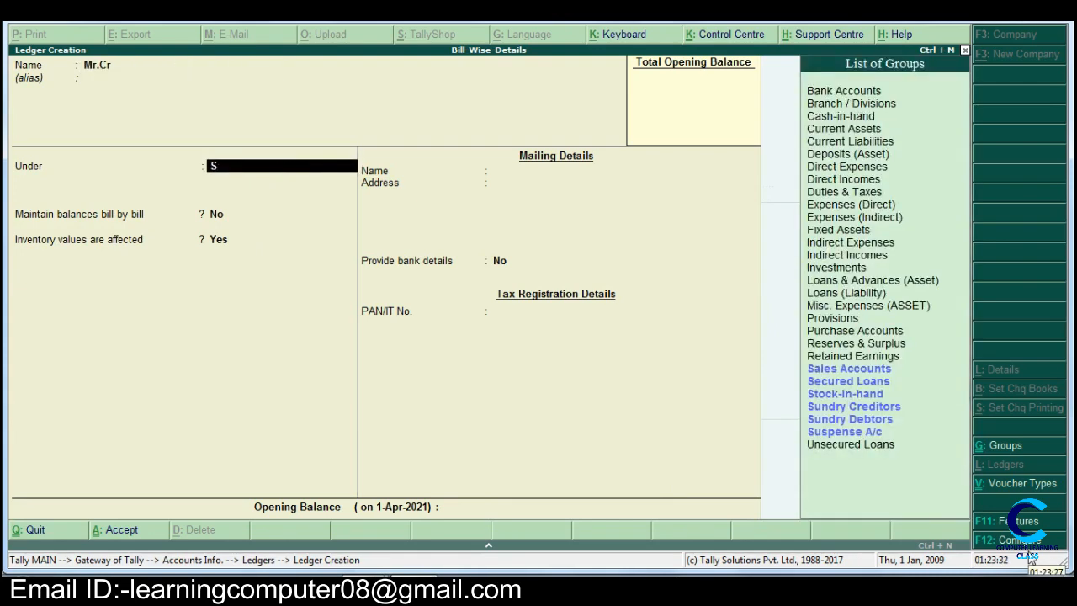
key("Down")
key("Down")
key("Down")
key("Down")
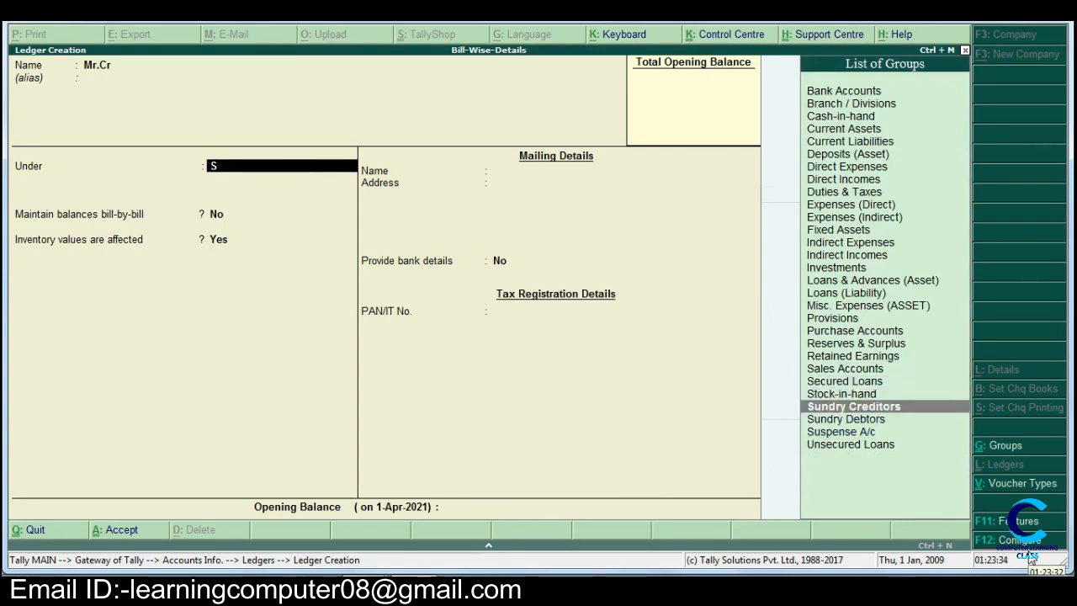
key("Return")
Step: Enable bill-by-bill balances for the Mr.Cr ledger and save it with the remaining details at their defaults
key("Return")
key("Up")
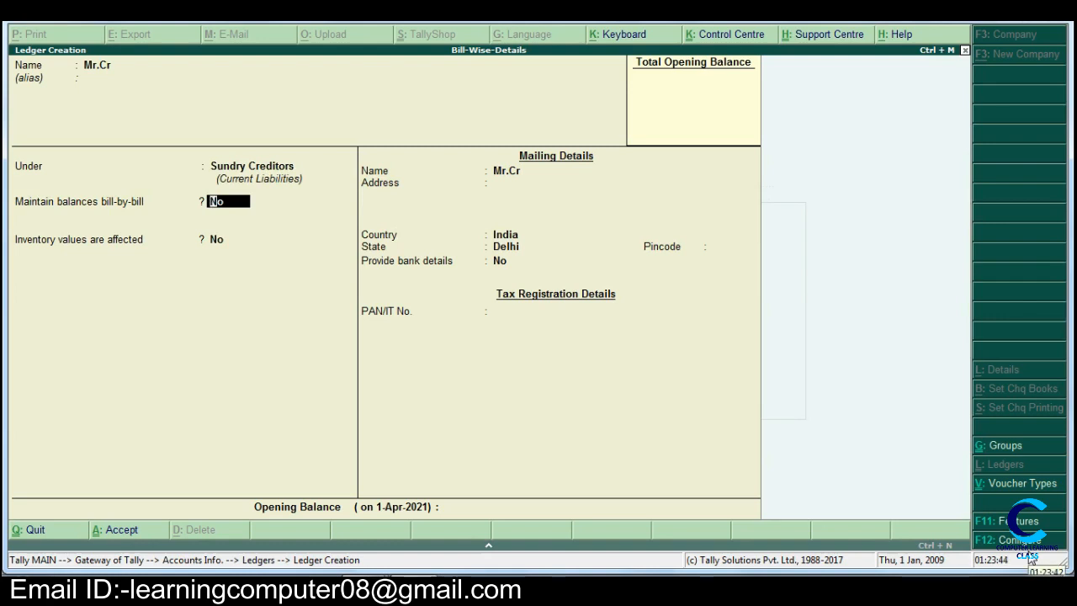
type("ye")
key("Return")
key("Return")
key("Return")
key("Return")
key("Return")
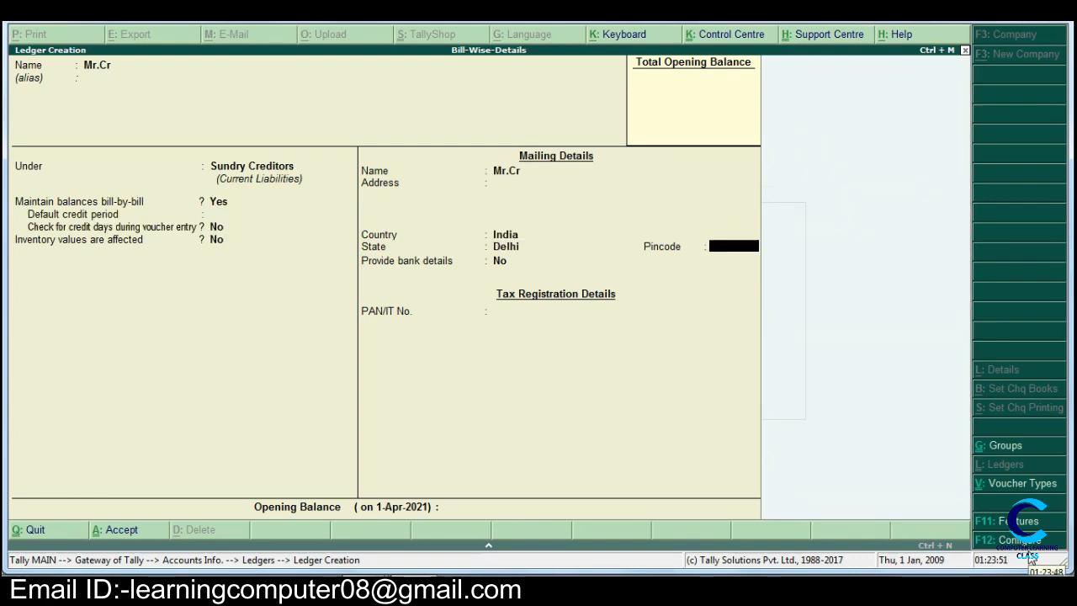
key("Return")
key("Return")
key("Return")
key("Return")
key("Return")
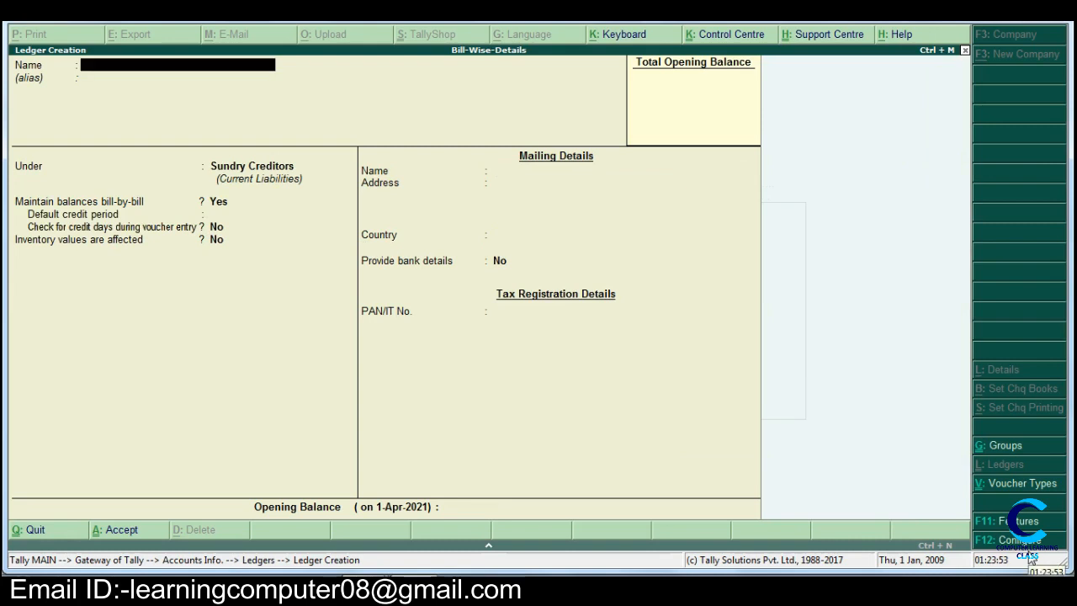
Step: Name a new ledger Mr.Dr and place it under Sundry Debtors
type("Mr.Dr")
key("Return")
key("Return")
type("S")
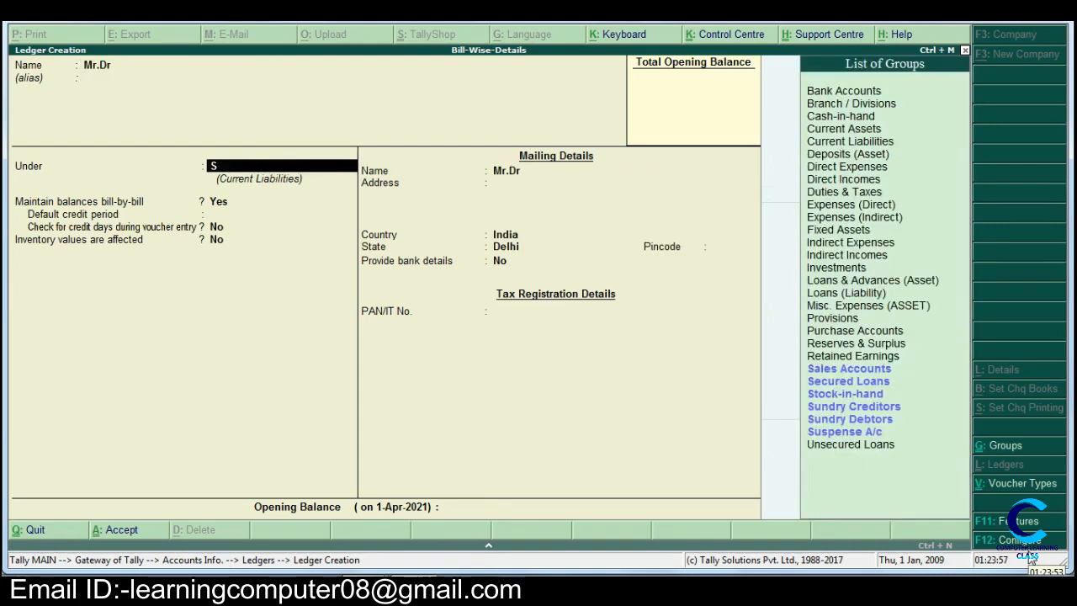
key("Down")
key("Down")
key("Down")
key("Return")
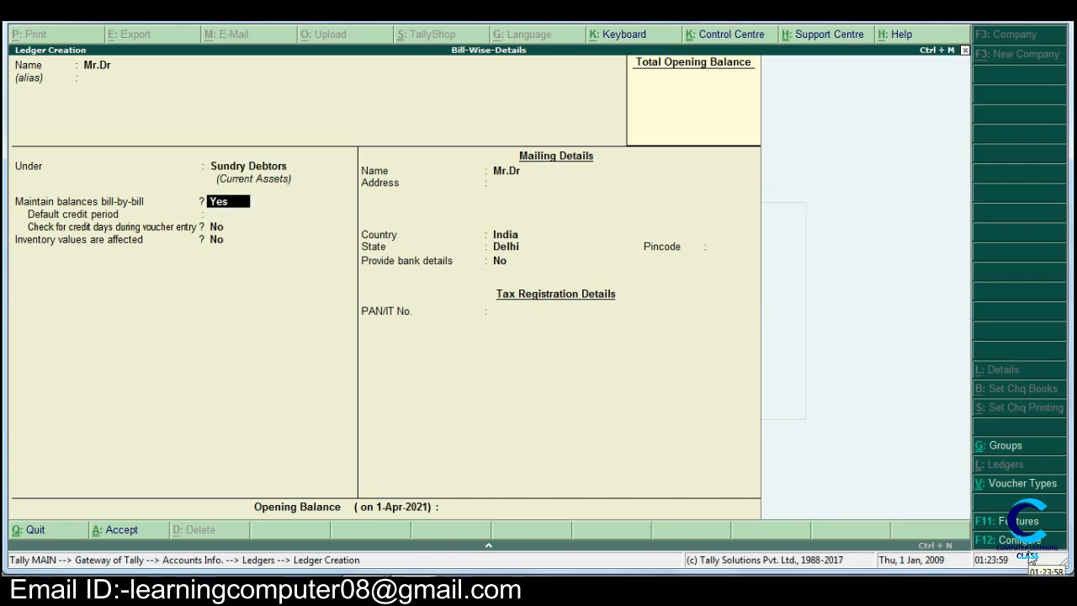
Step: Save the Mr.Dr ledger with bill-by-bill balances kept on and the remaining details at their defaults, and leave ledger creation
key("Return")
key("Return")
key("Return")
key("Return")
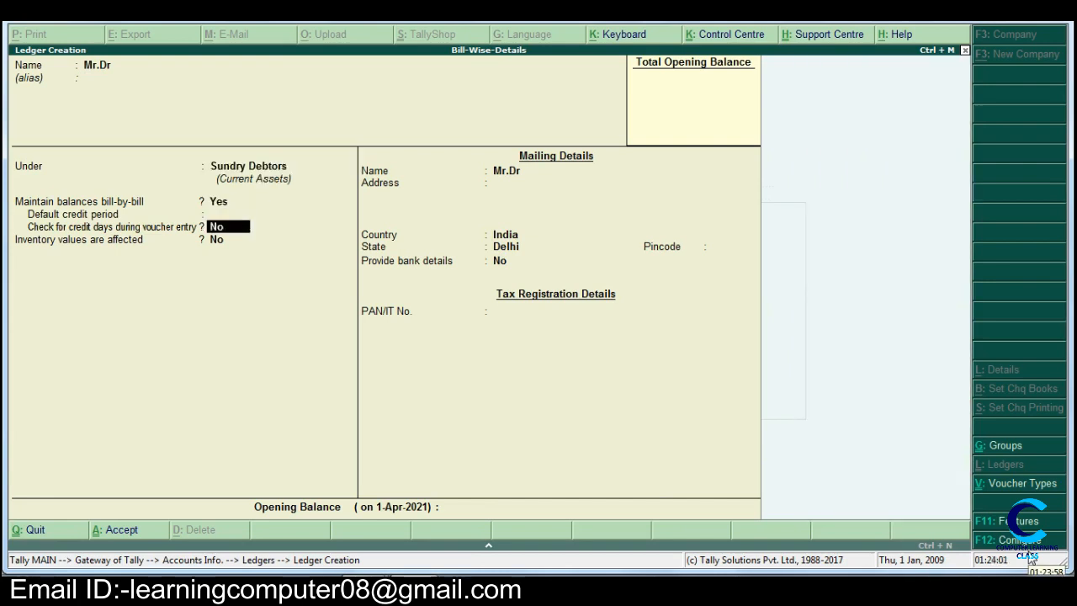
key("Return")
key("Return")
key("Return")
key("Return")
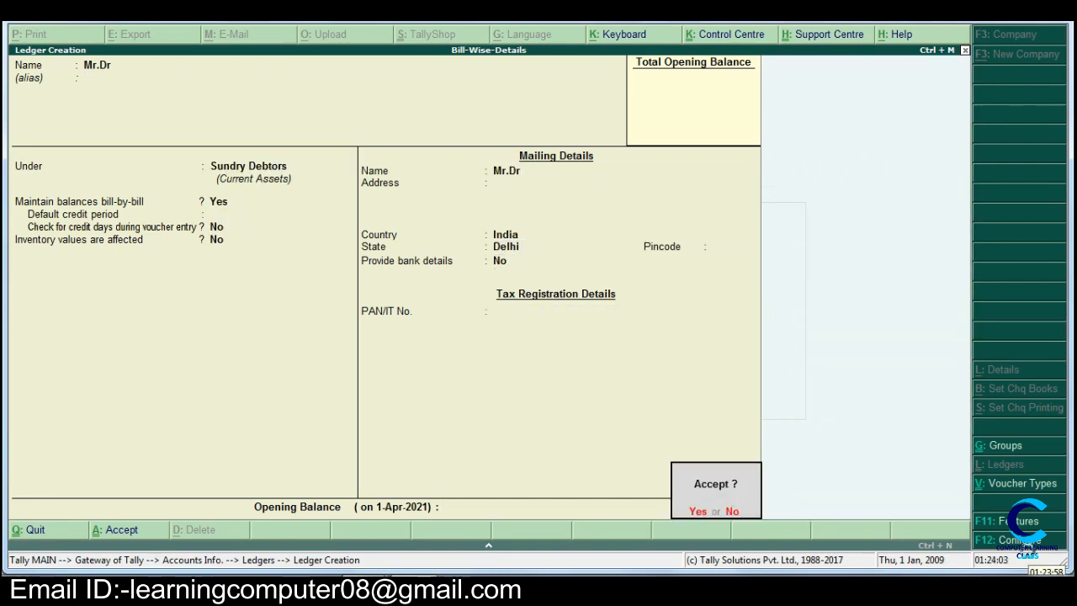
key("Return")
key("Escape")
key("Return")
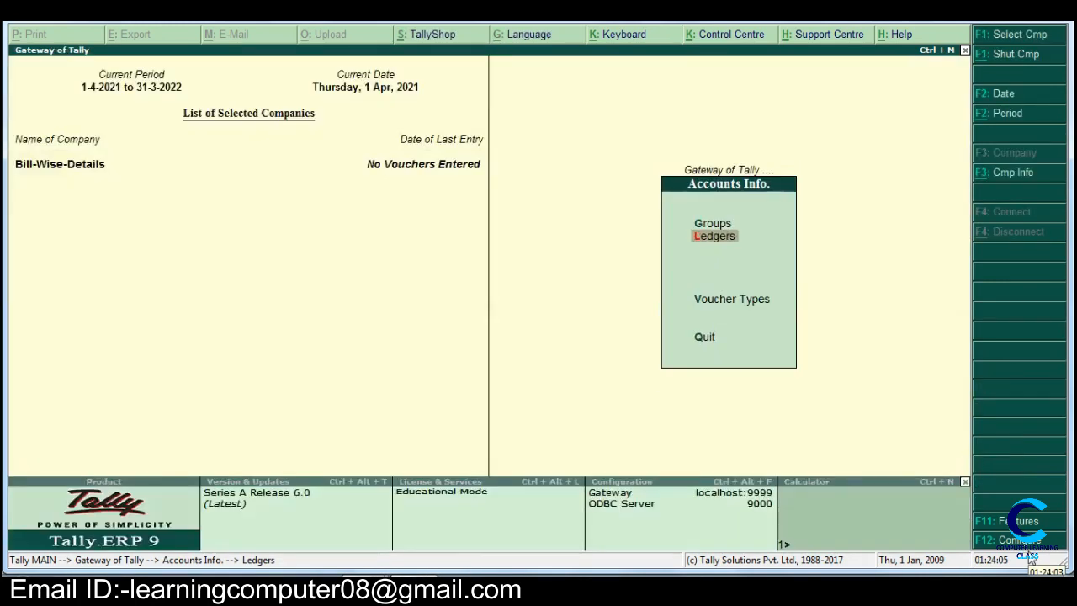
key("Escape")
key("Escape")
Step: Open a new Sales entry under Accounting Vouchers and switch it from invoice to voucher mode
key("n")
key("Down")
key("Down")
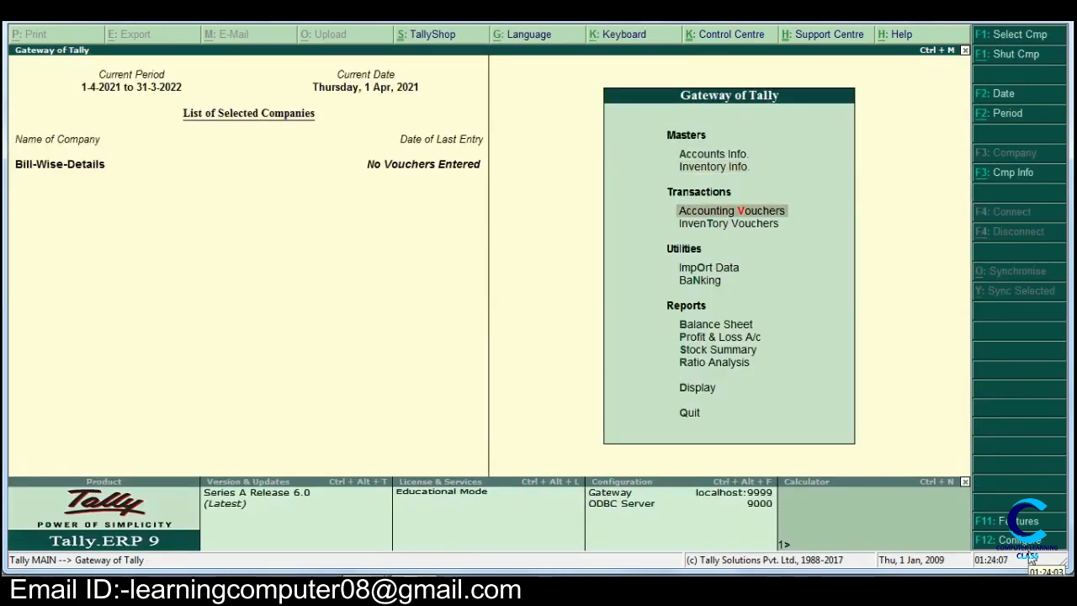
key("Return")
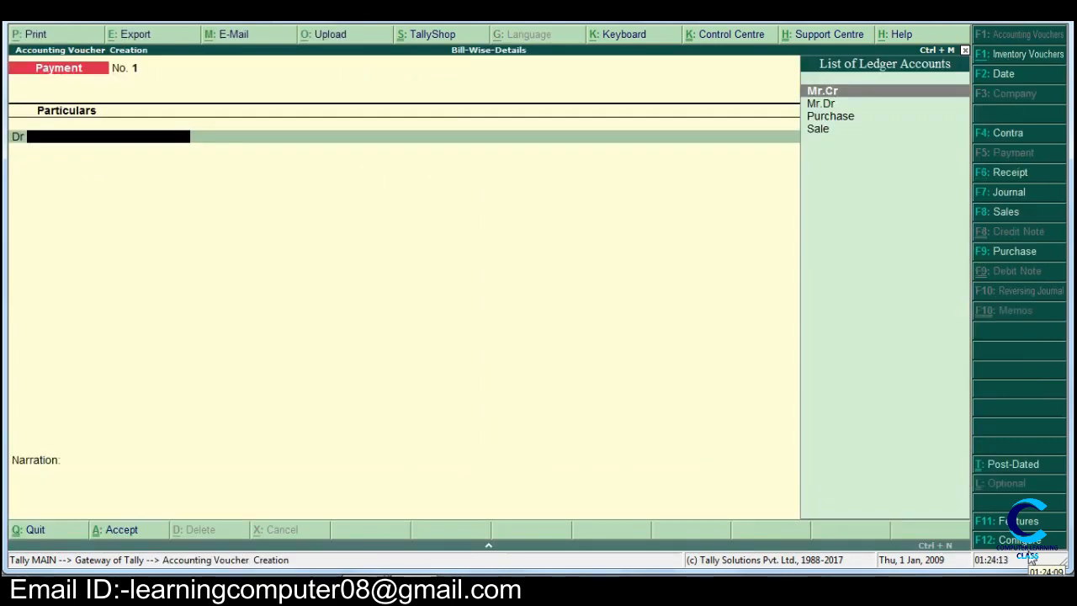
key("F8")
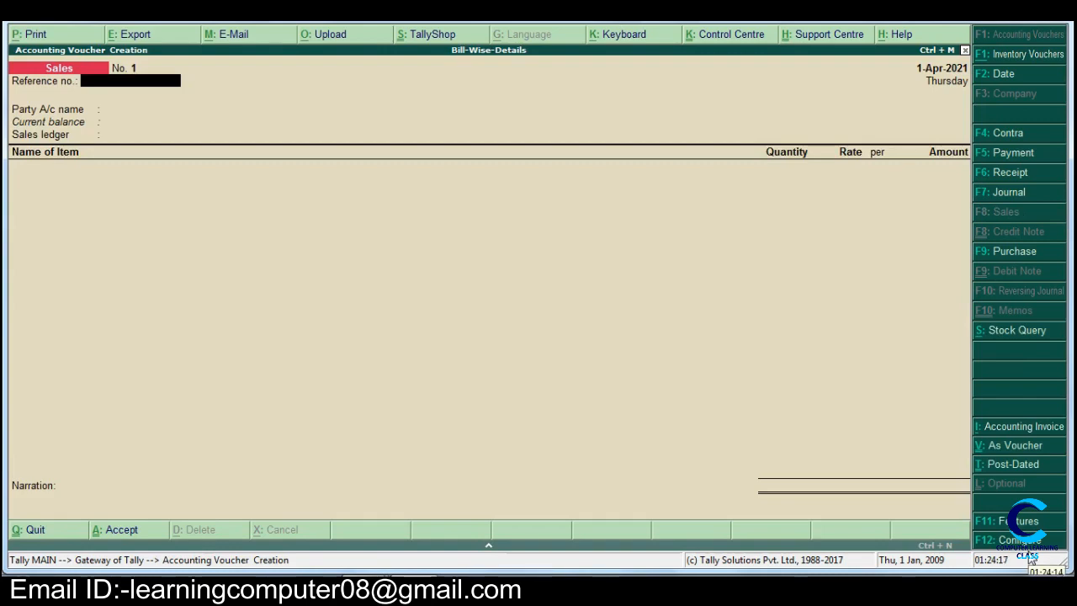
key("ctrl+v")
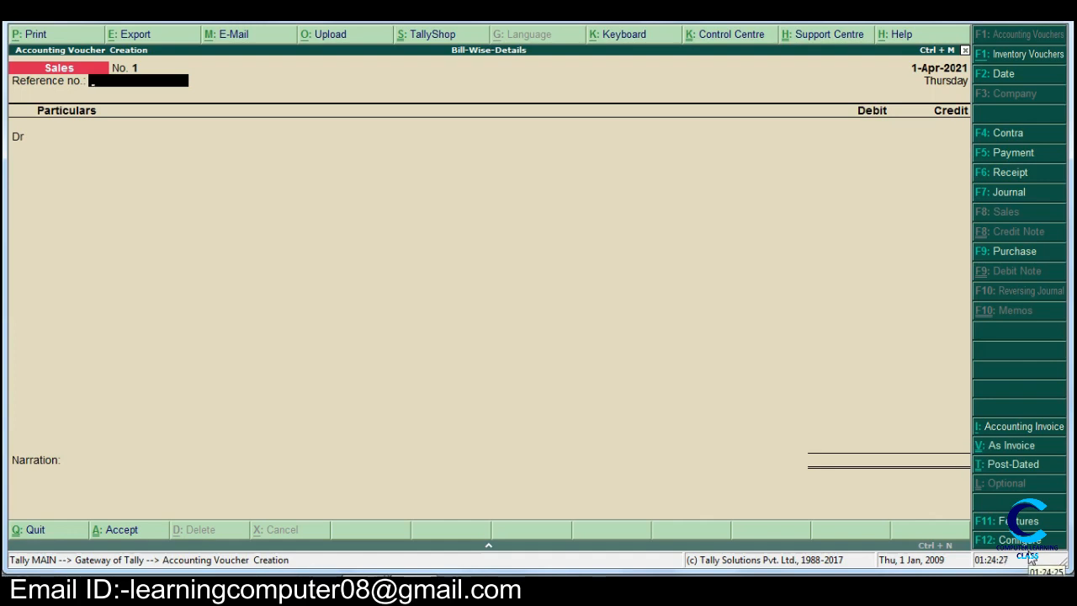
Step: Debit Mr.Dr with 5000 in the sales voucher, leaving the reference number blank and the buyer's details at their defaults
key("Return")
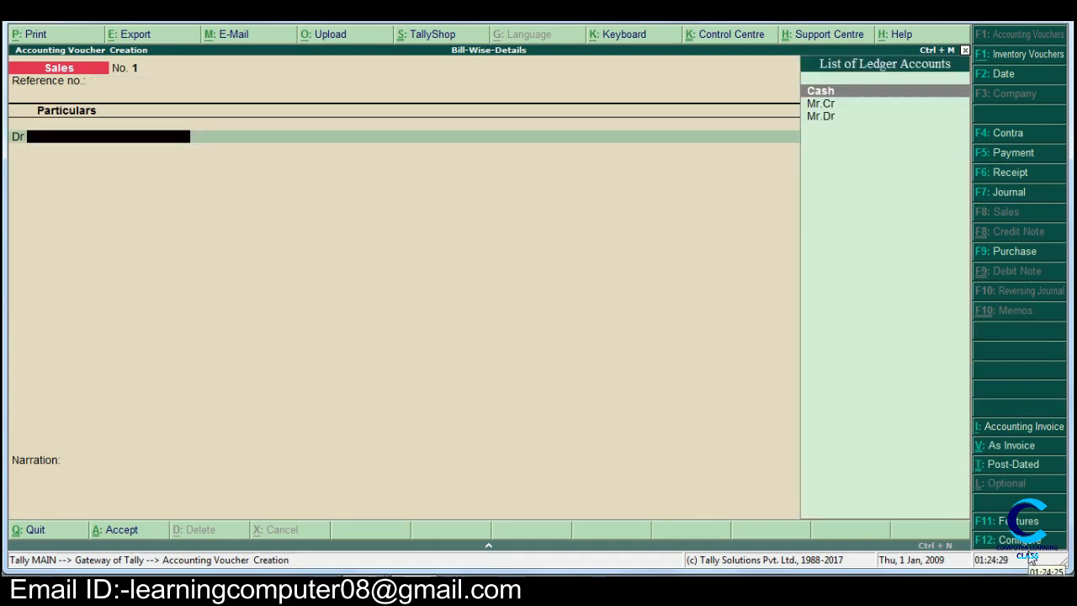
key("Down")
key("Down")
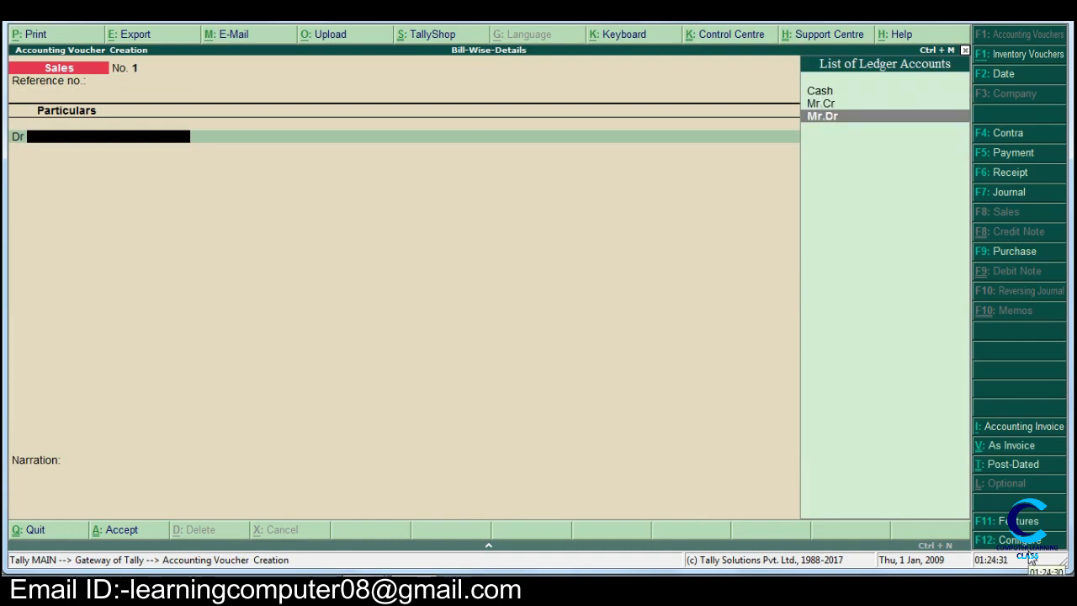
key("Return")
key("Return")
key("Return")
key("Return")
key("Return")
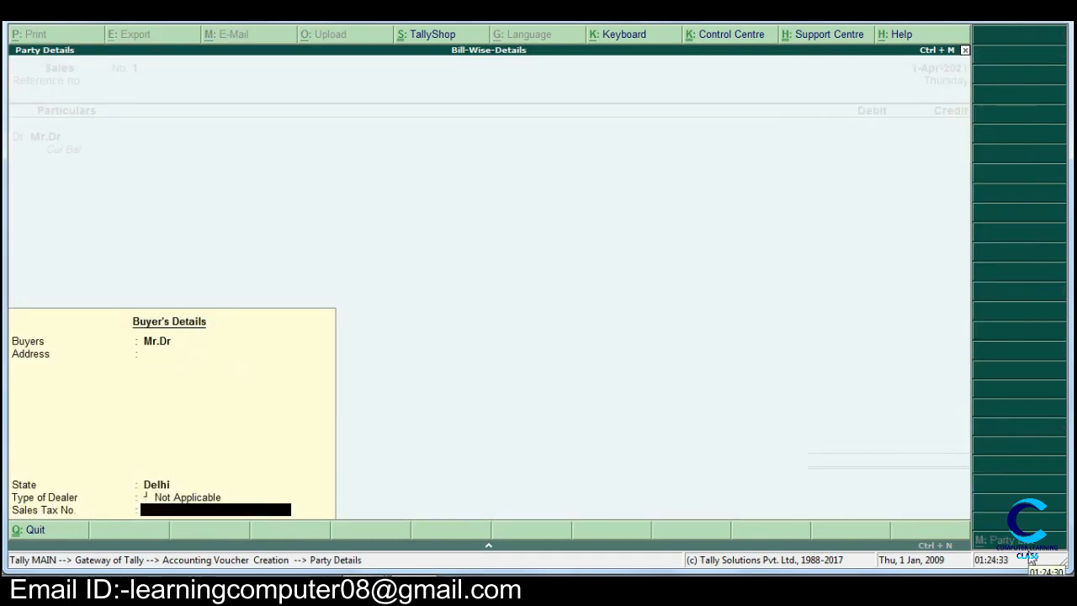
key("Return")
type("5000")
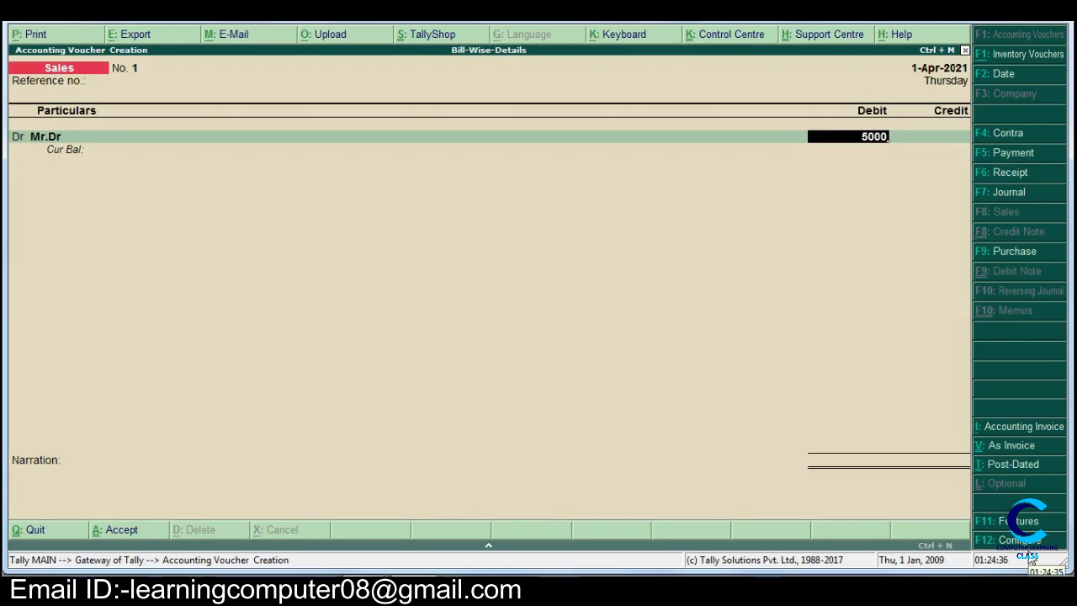
key("Return")
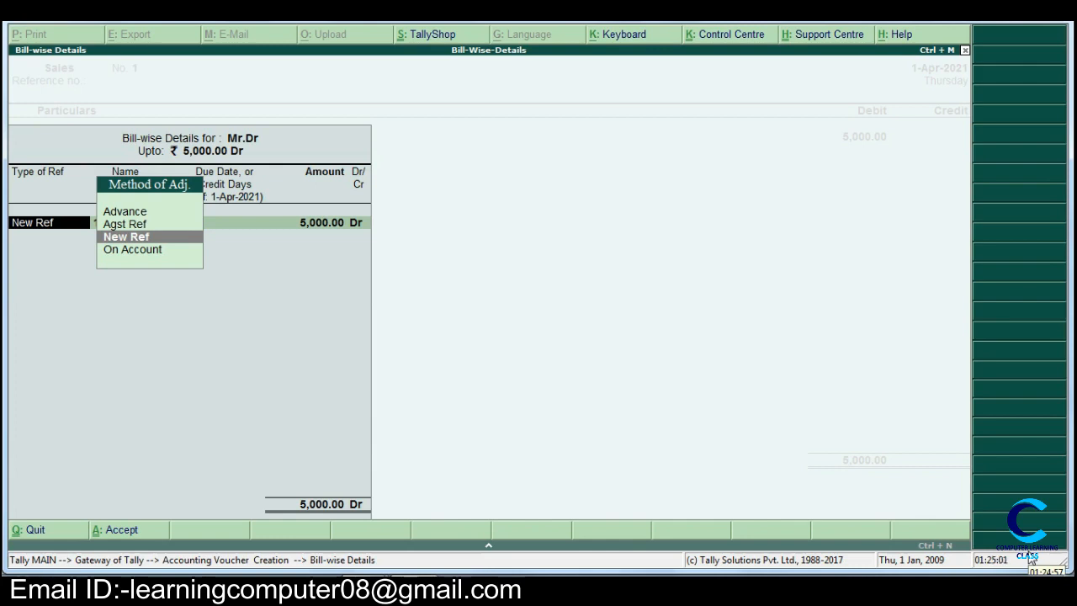
Step: Allocate the full 5,000.00 debit for Mr.Dr to a New Ref named Ref-01 with 12 credit days
key("Return")
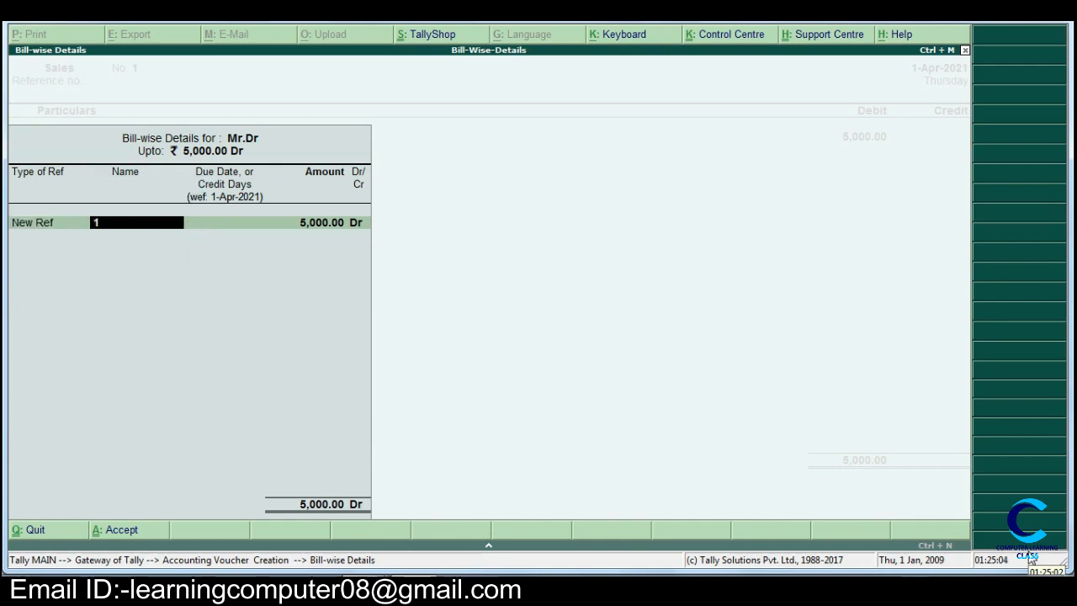
type("Ref-1")
key("BackSpace")
type("01")
key("Return")
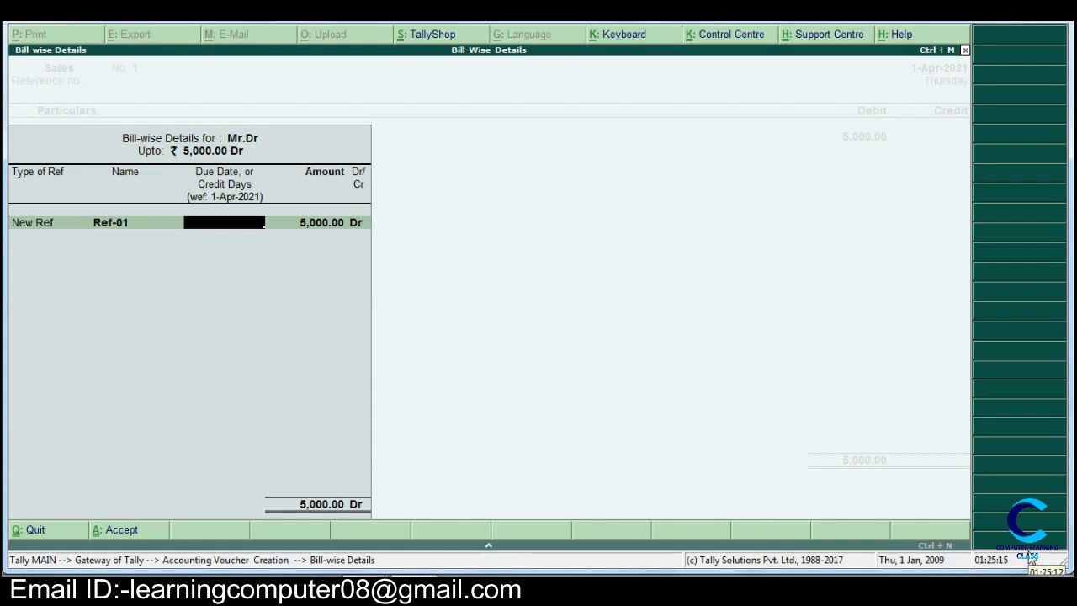
type("12 Days")
key("Return")
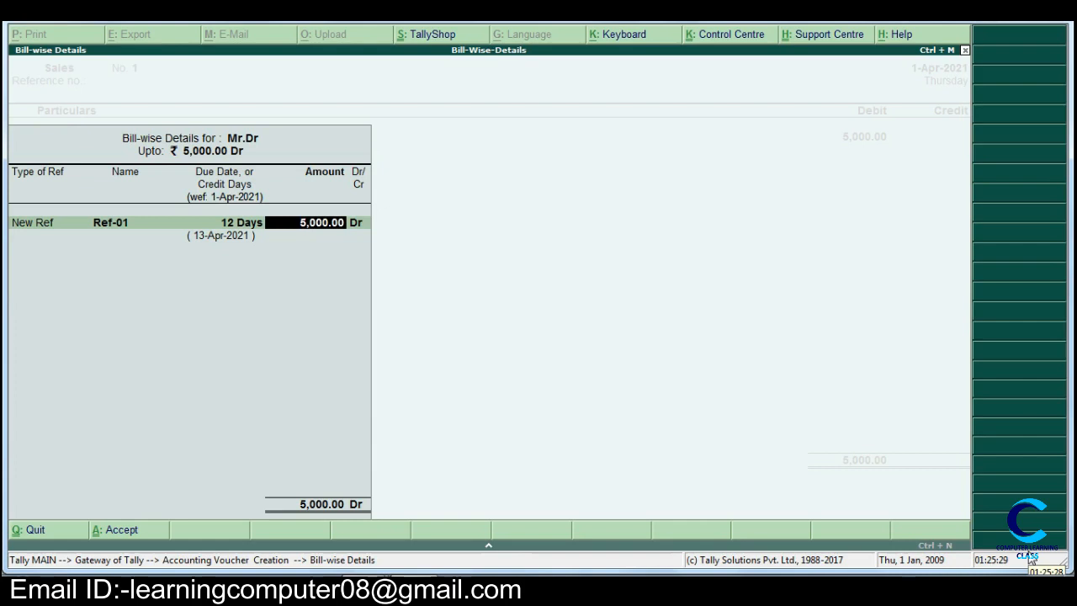
key("Return")
key("Return")
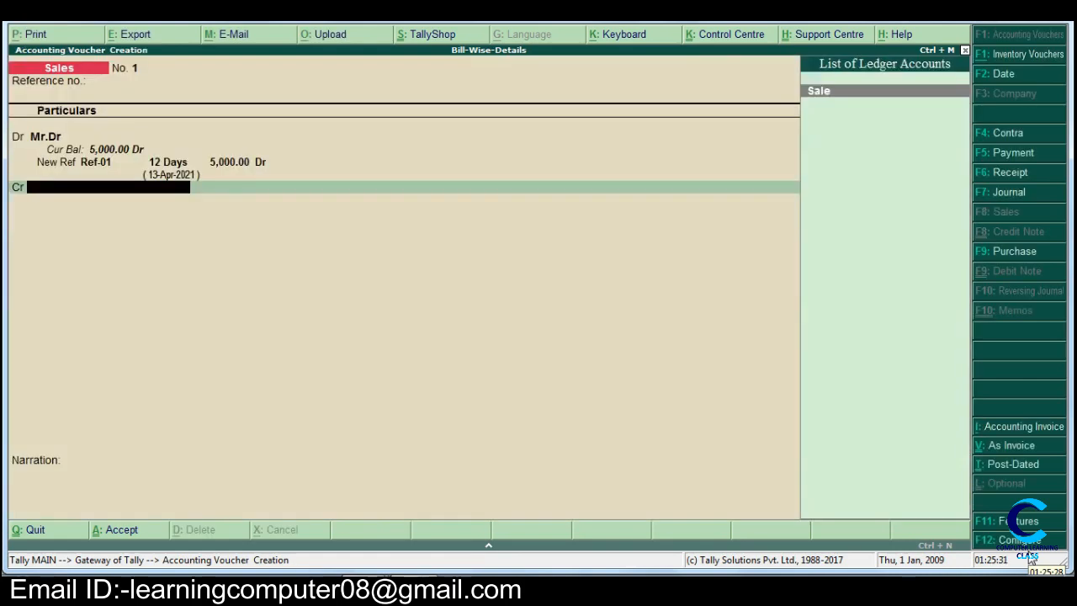
Step: Credit the Sale ledger with 5 Pcs of Monitor at a rate of 1000 and save the sales voucher without a narration
key("Return")
key("Down")
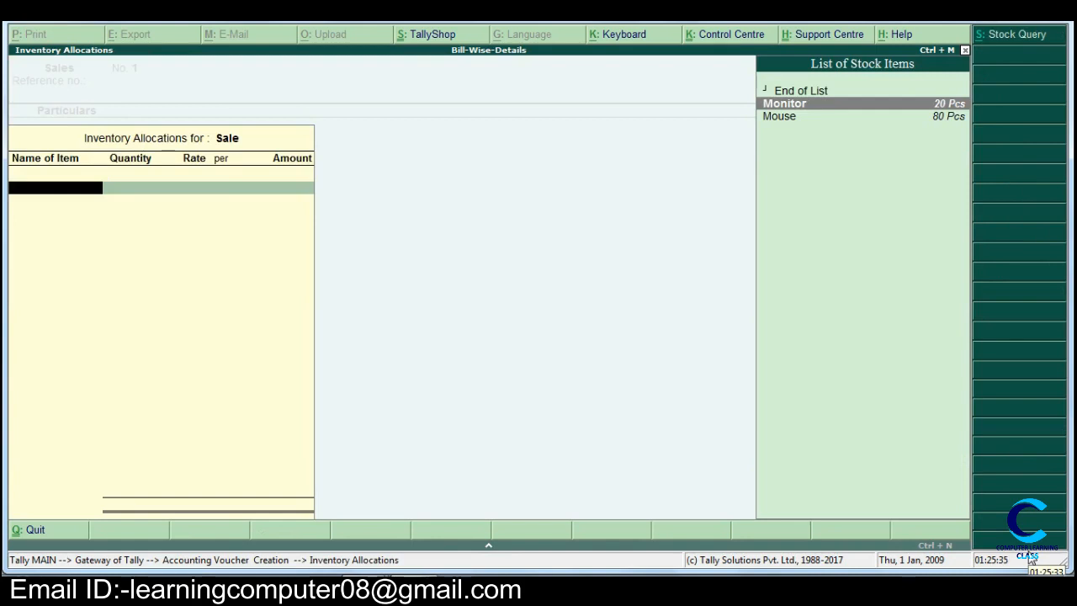
key("Return")
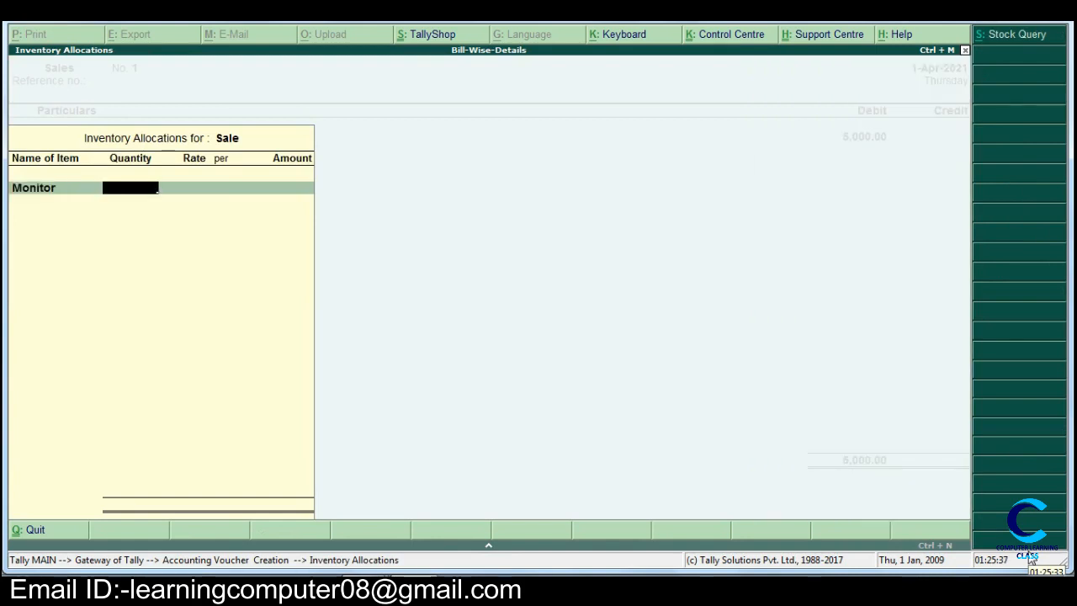
type("5")
key("Return")
type("1000")
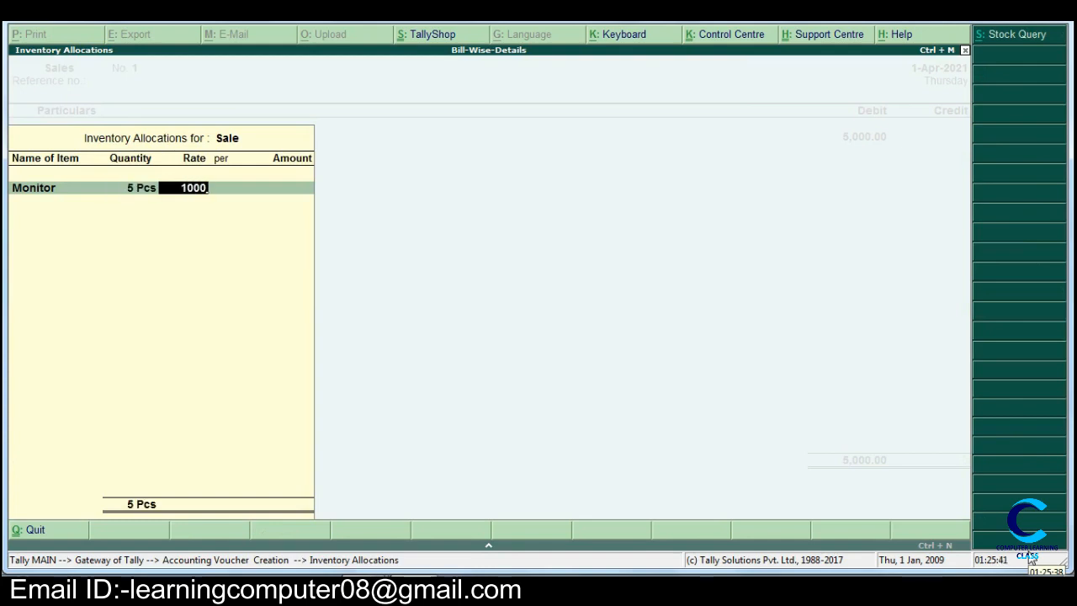
key("Return")
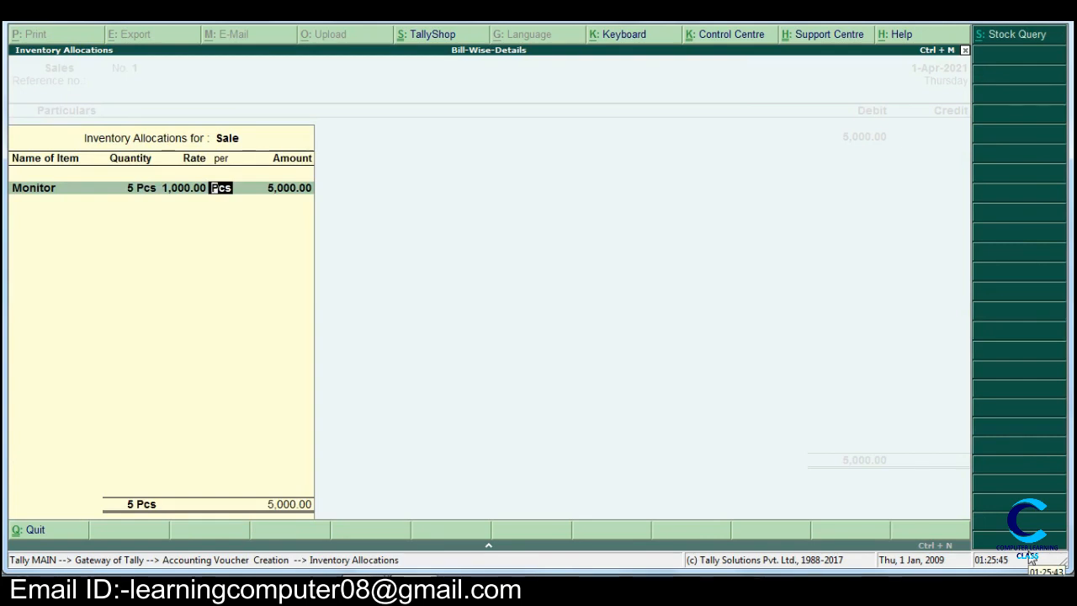
key("Return")
key("Return")
key("Return")
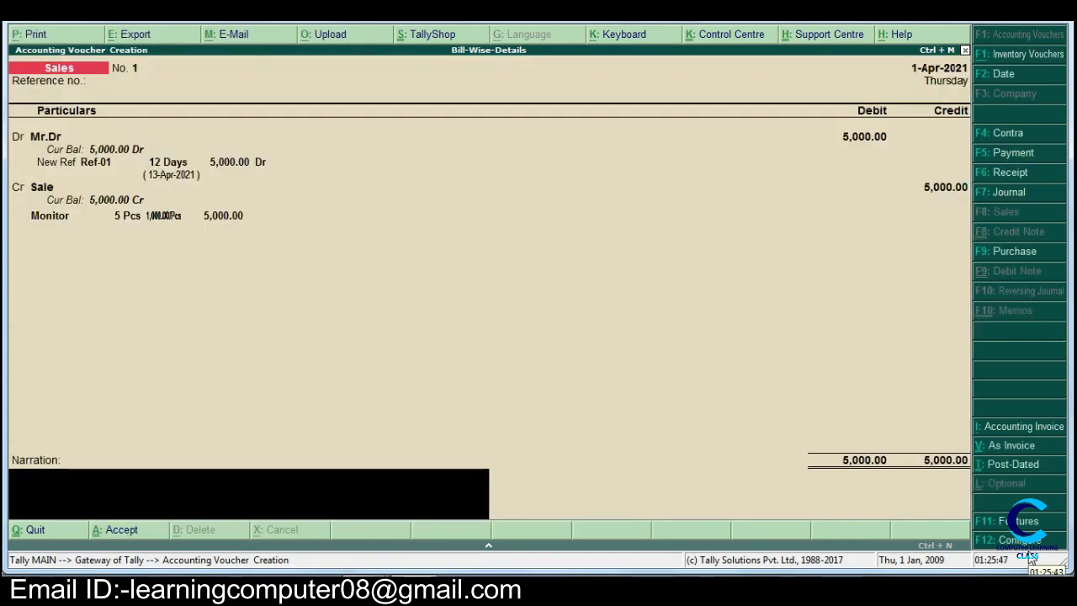
key("Return")
key("Return")
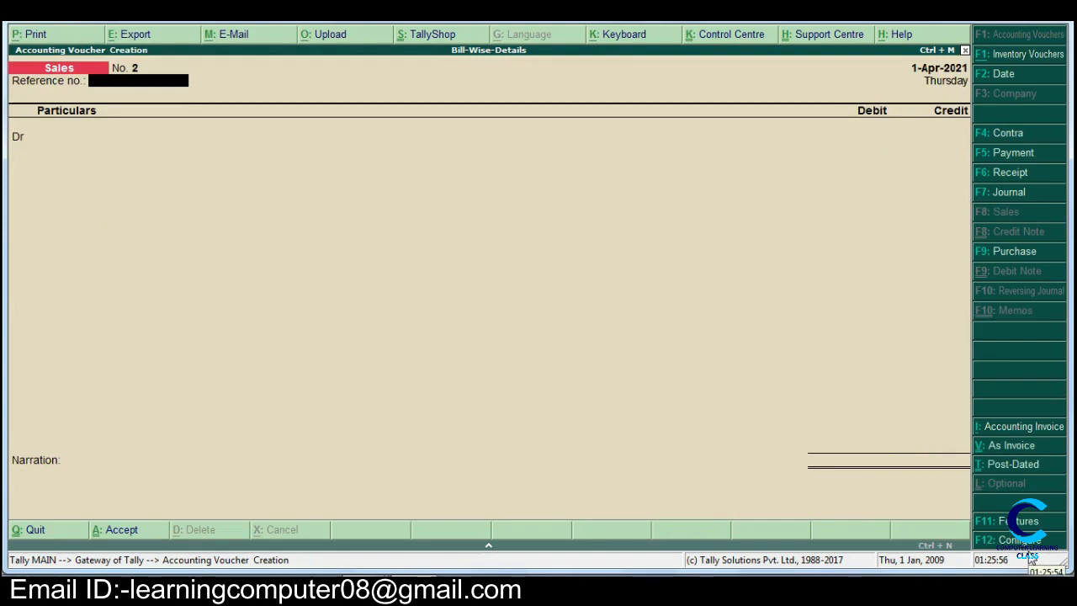
Step: Start a receipt voucher and credit Mr.Dr with 5000
key("F6")
key("Down")
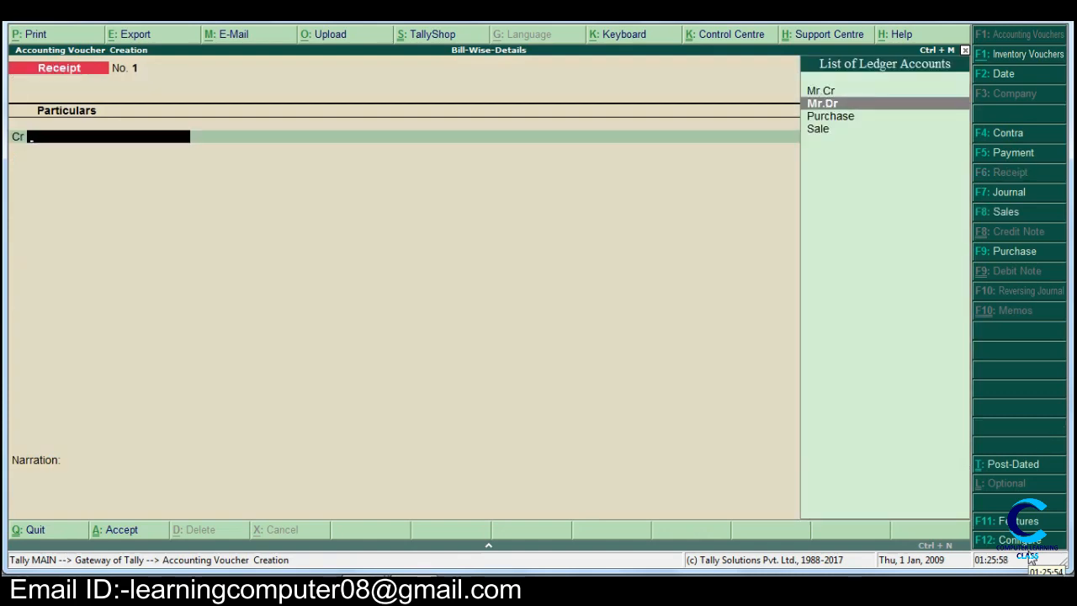
key("Return")
type("5000")
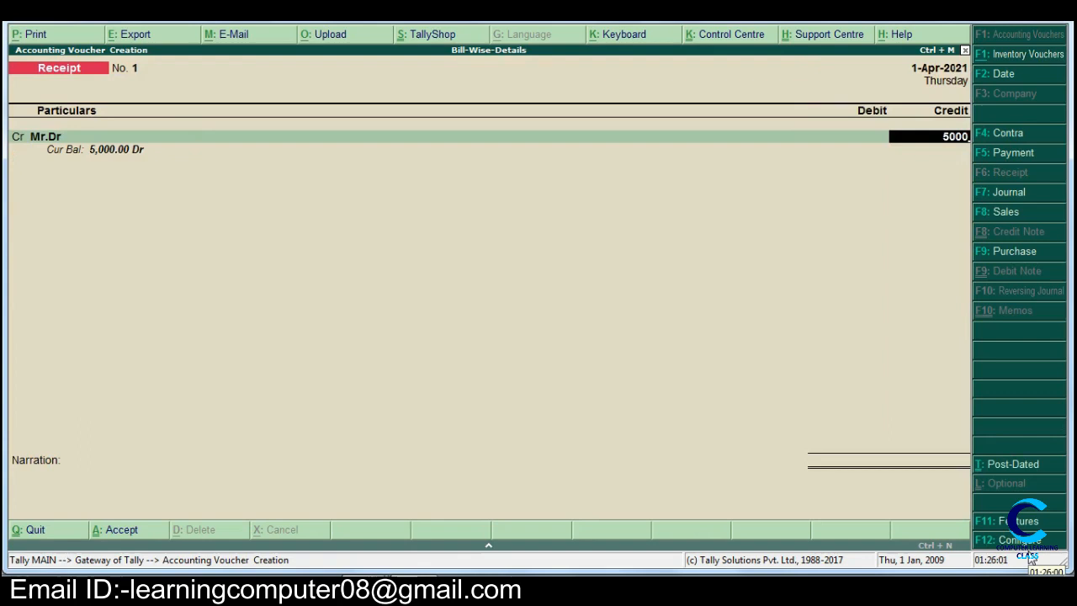
key("Return")
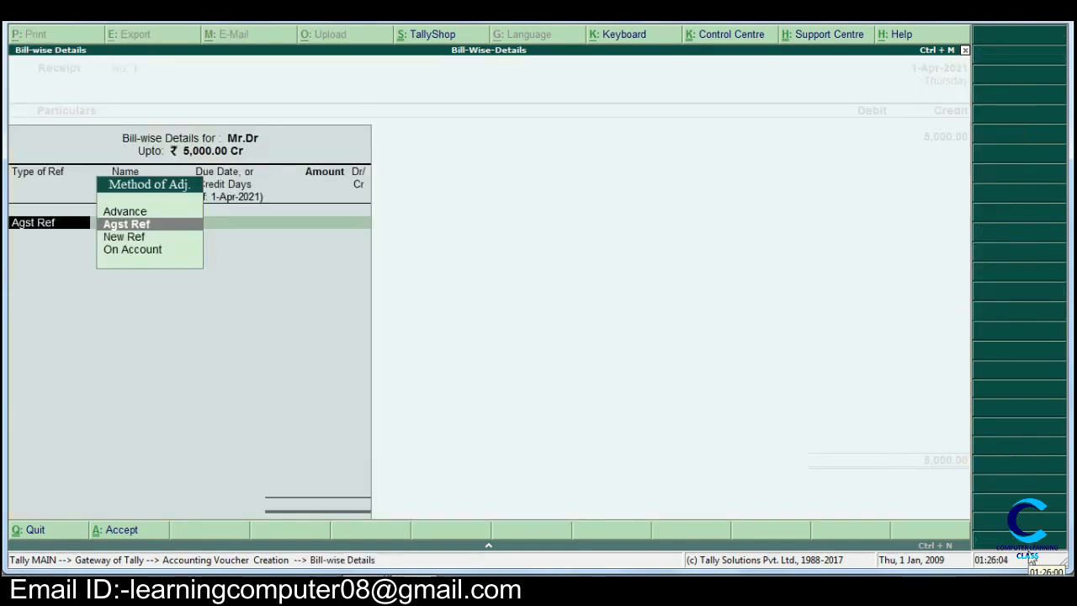
Step: Allocate the 5,000.00 receipt from Mr.Dr as Agst Ref to the pending bill Ref-01
key("Return")
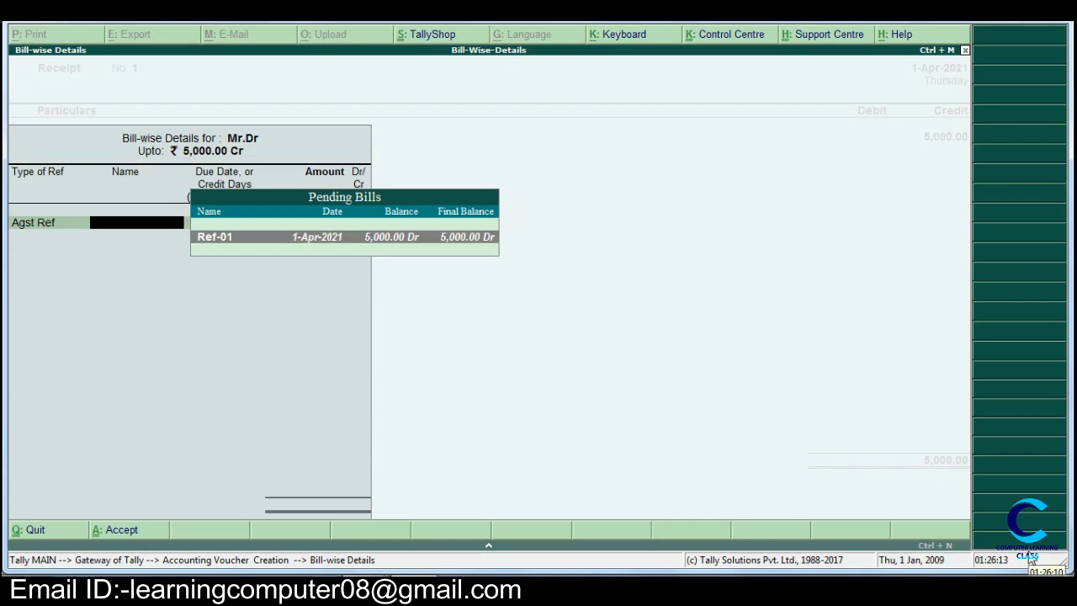
key("Return")
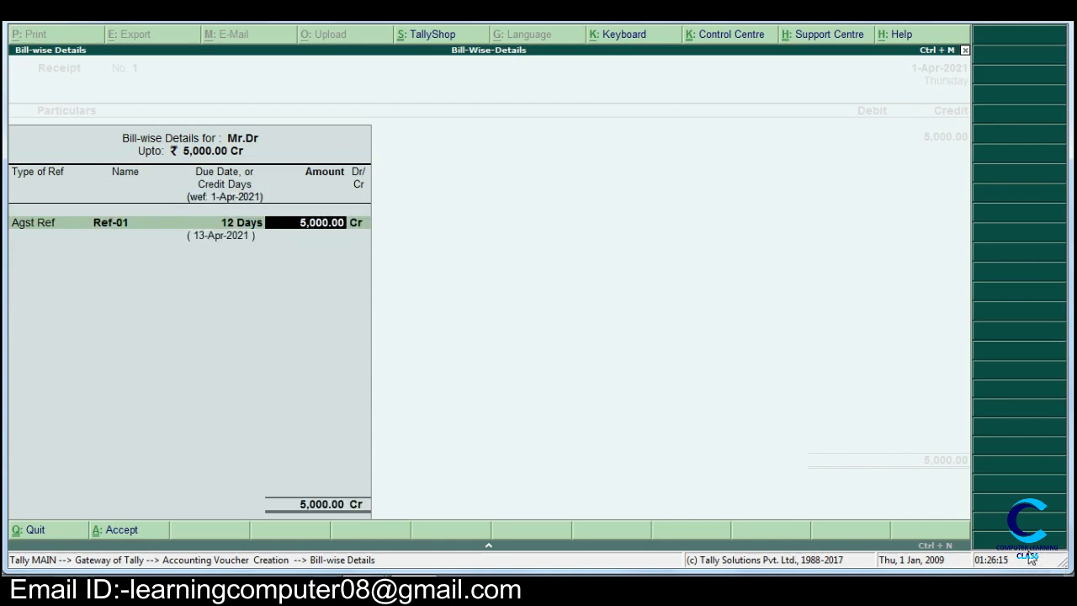
key("Return")
key("Return")
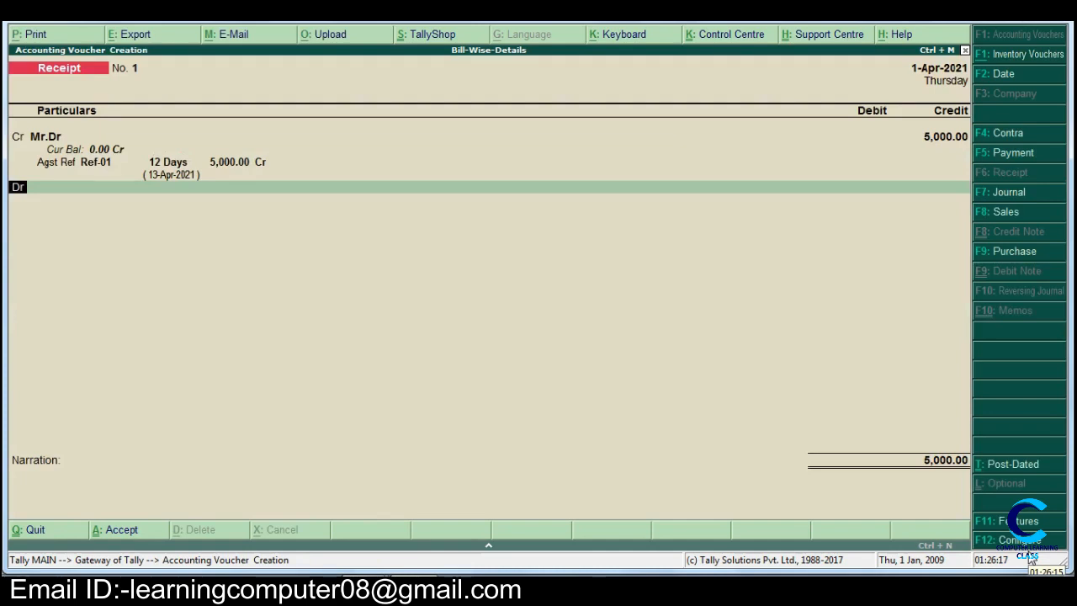
Step: Debit Cash with the 5,000.00 and save the receipt voucher without a narration
key("Return")
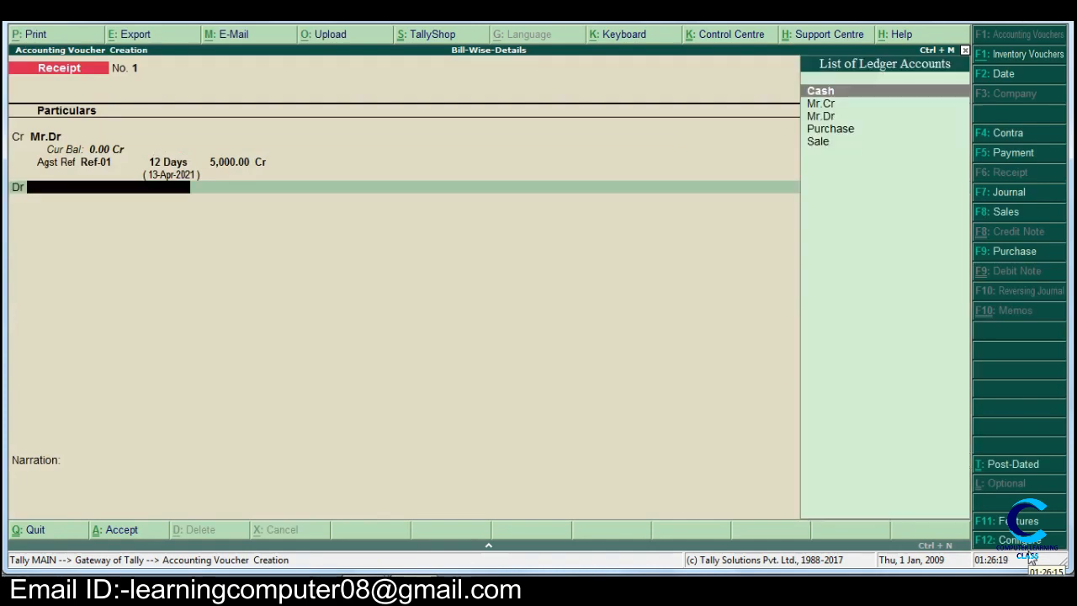
key("Return")
key("Return")
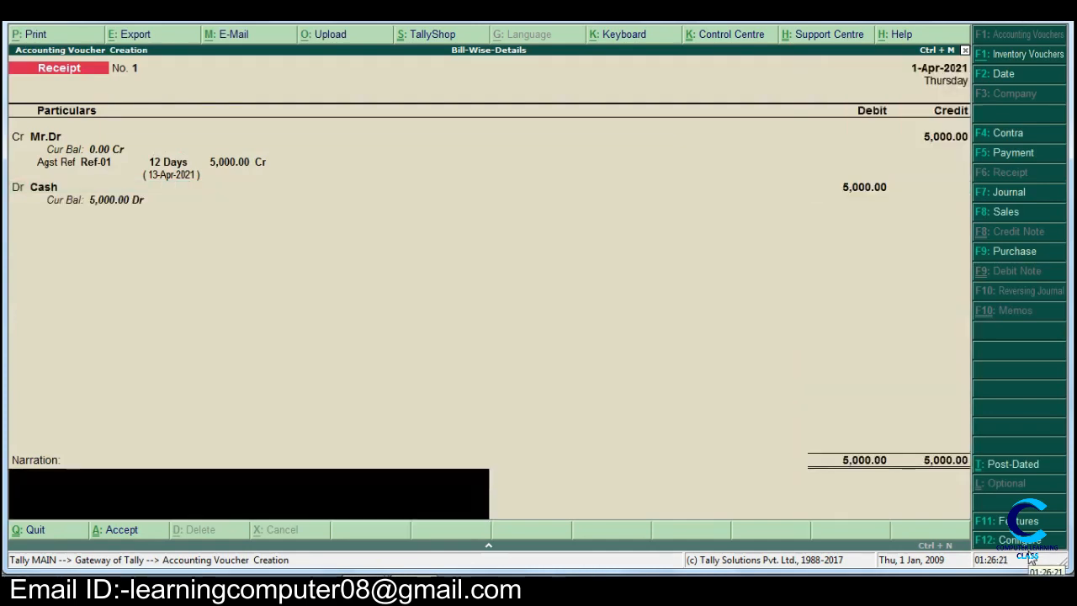
key("Return")
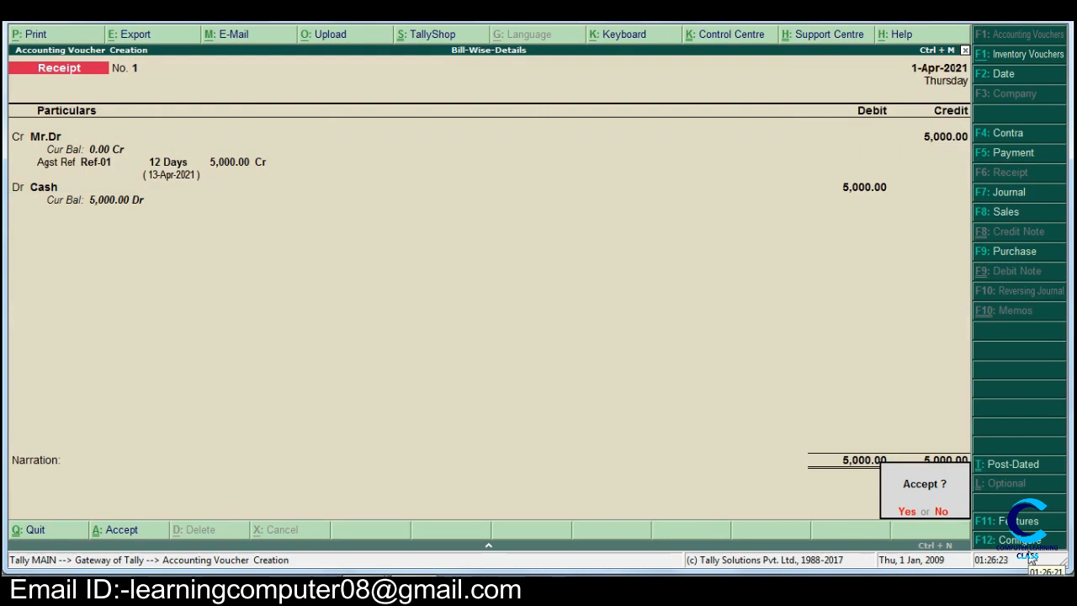
key("Return")
Step: Credit Mr.Dr with 500 in receipt voucher No. 2
key("Down")
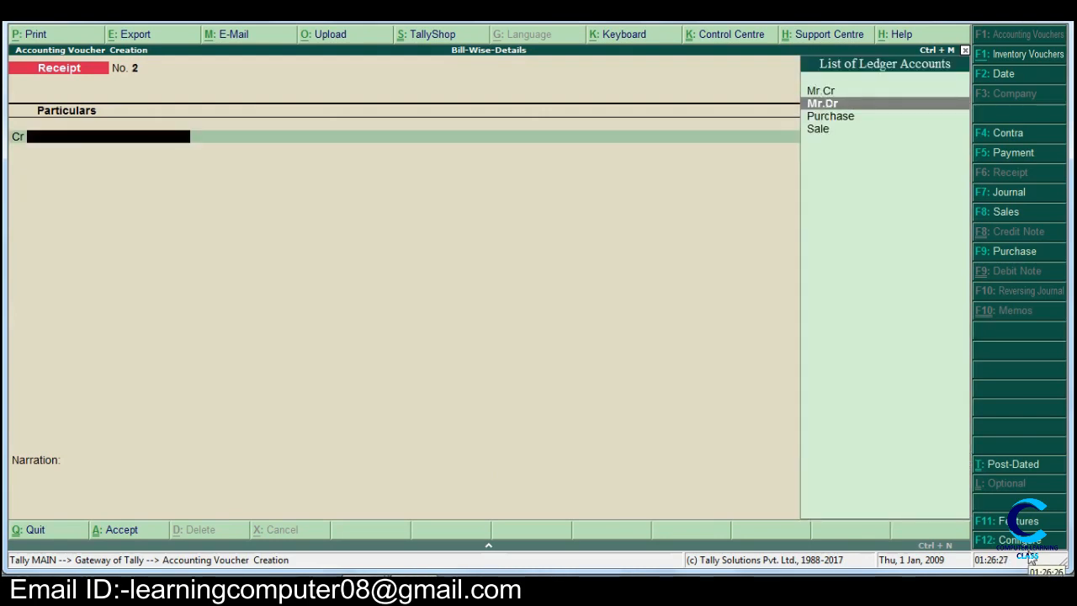
key("Return")
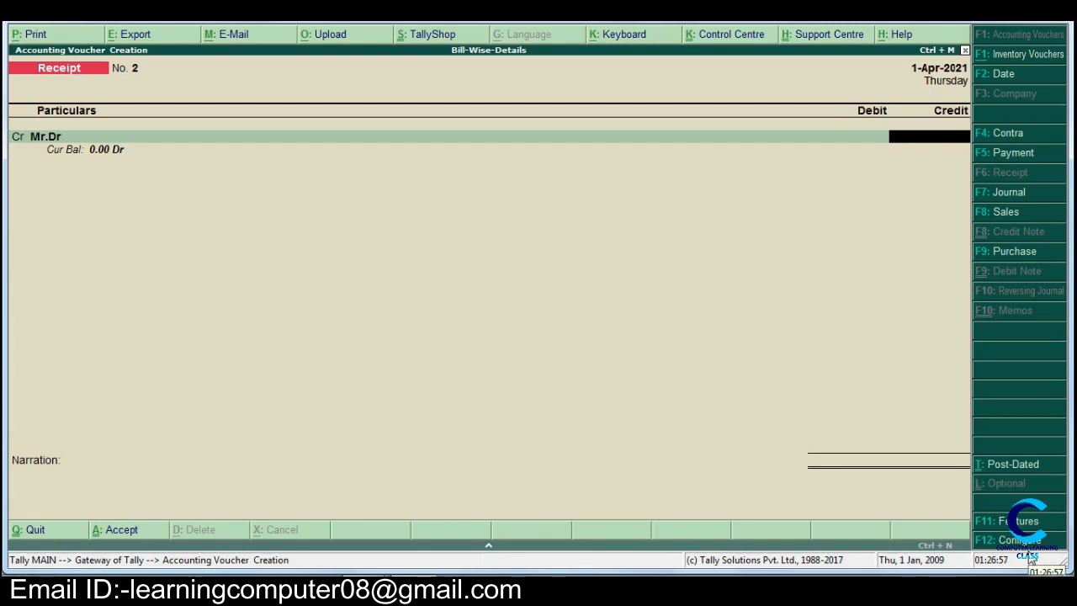
type("500")
key("Return")
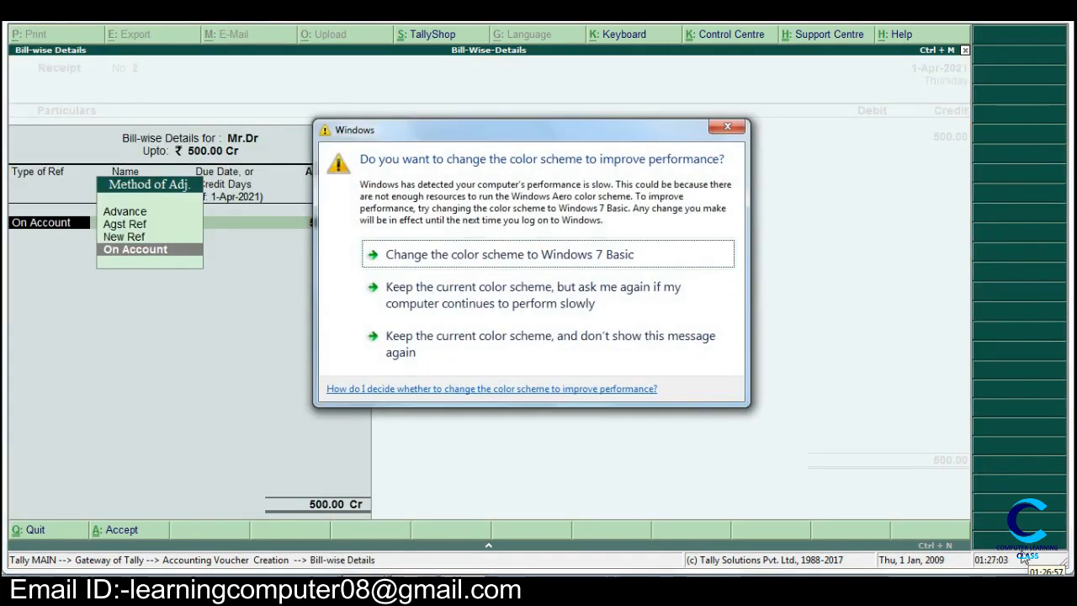
Step: Keep the current Windows color scheme without further prompts and allocate the 500.00 receipt from Mr.Dr as On Account
left_click(555, 342)
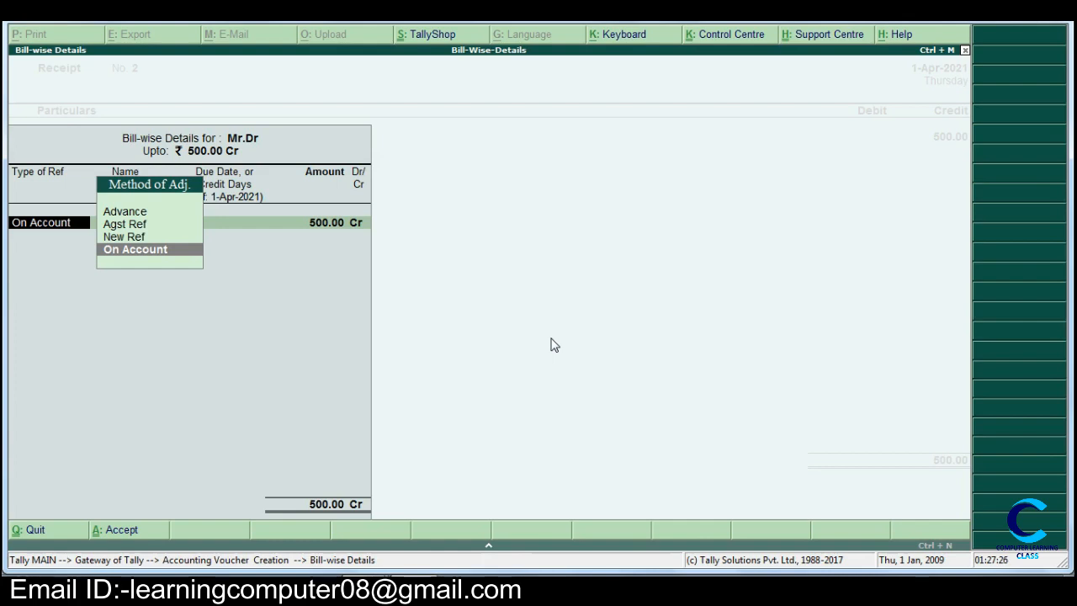
key("Return")
key("Return")
key("Return")
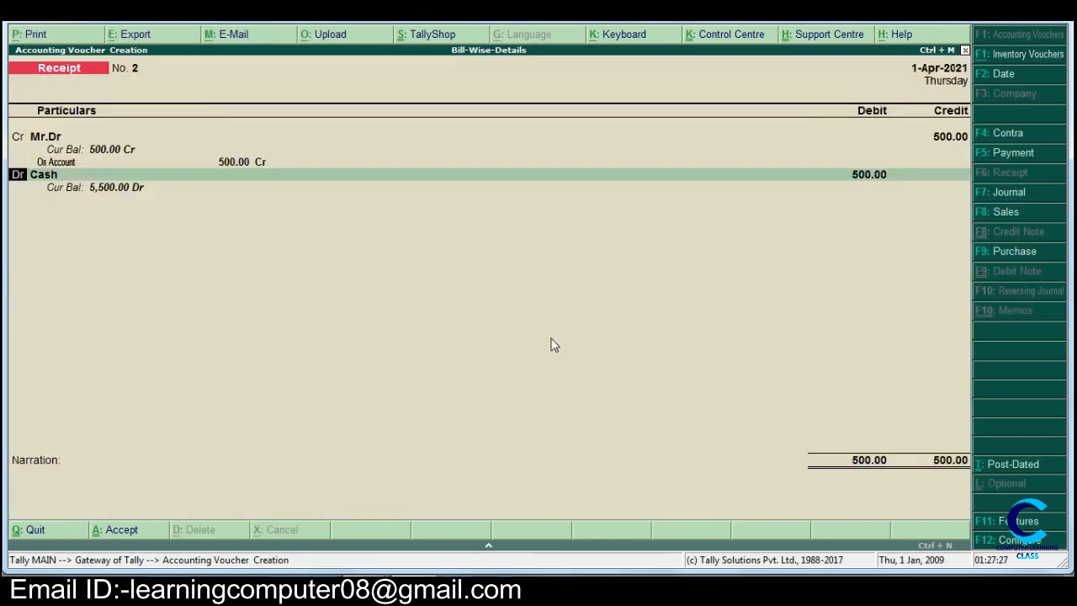
Step: Debit Cash with the 500.00 and save the receipt voucher without a narration
key("Return")
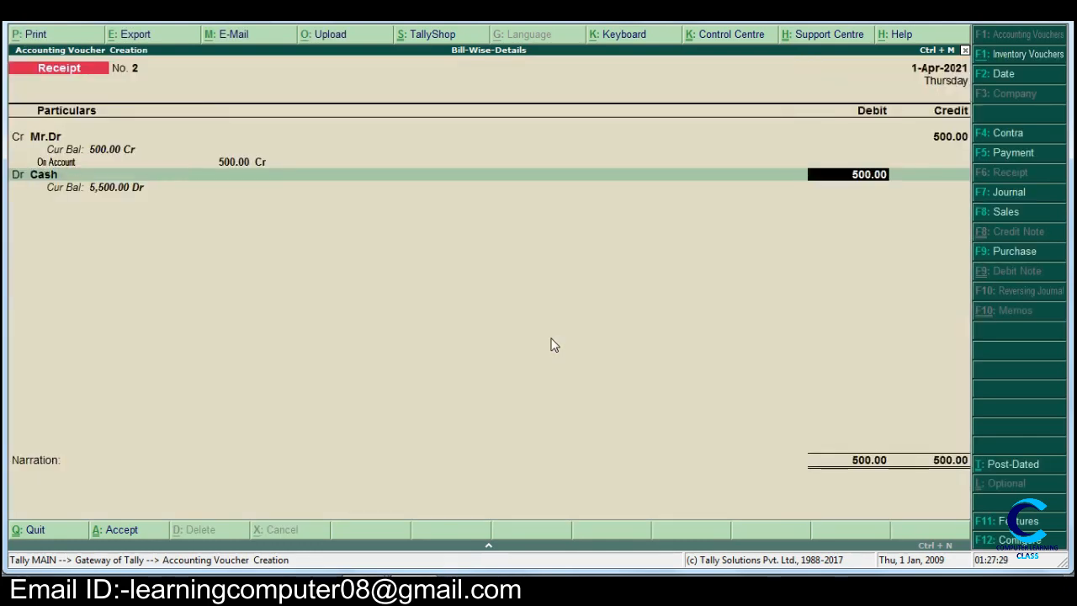
key("Return")
key("Return")
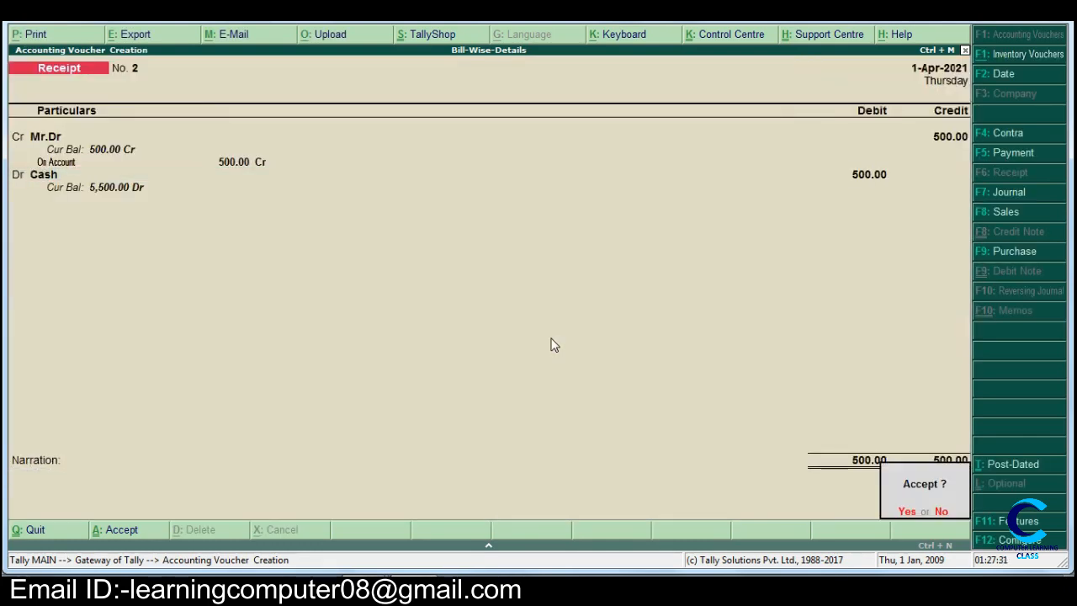
key("Return")
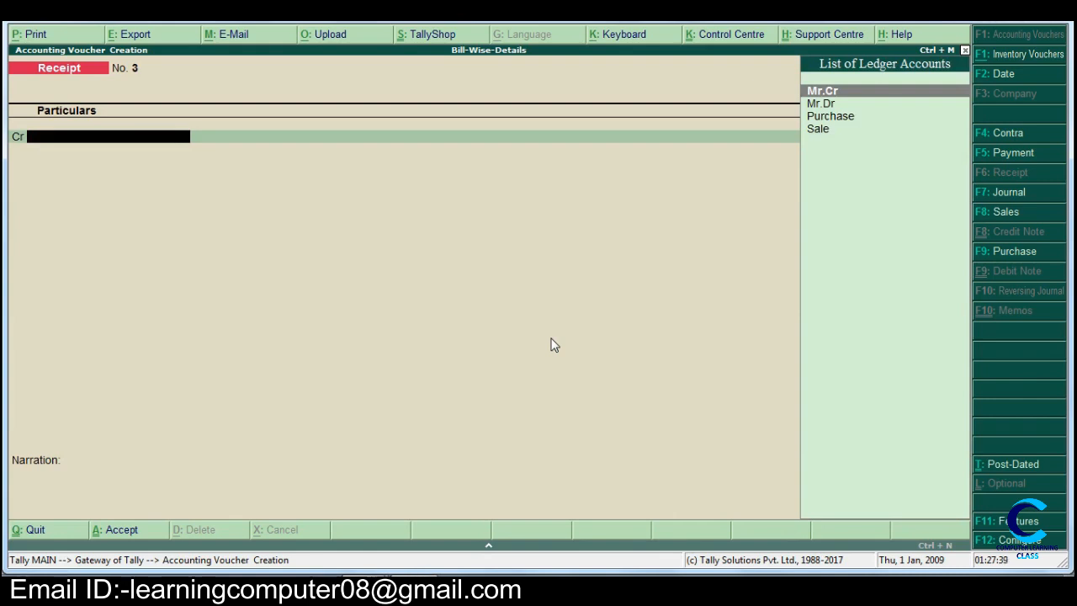
Step: Start a sales entry in voucher mode without a reference number and select Mr.Dr as the debited party, keeping the default buyer's details
key("F8")
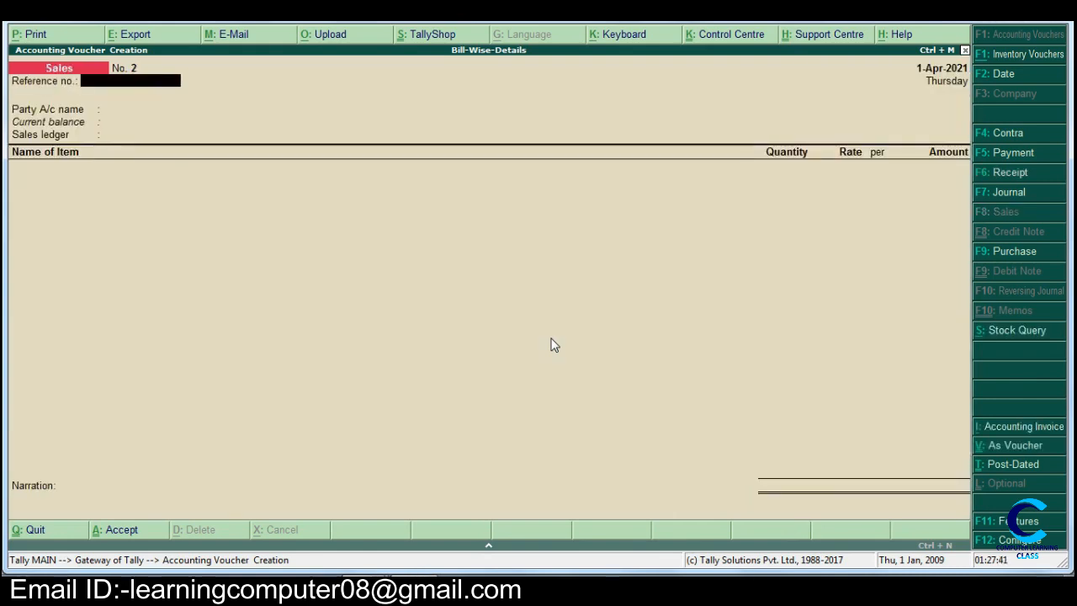
key("ctrl+v")
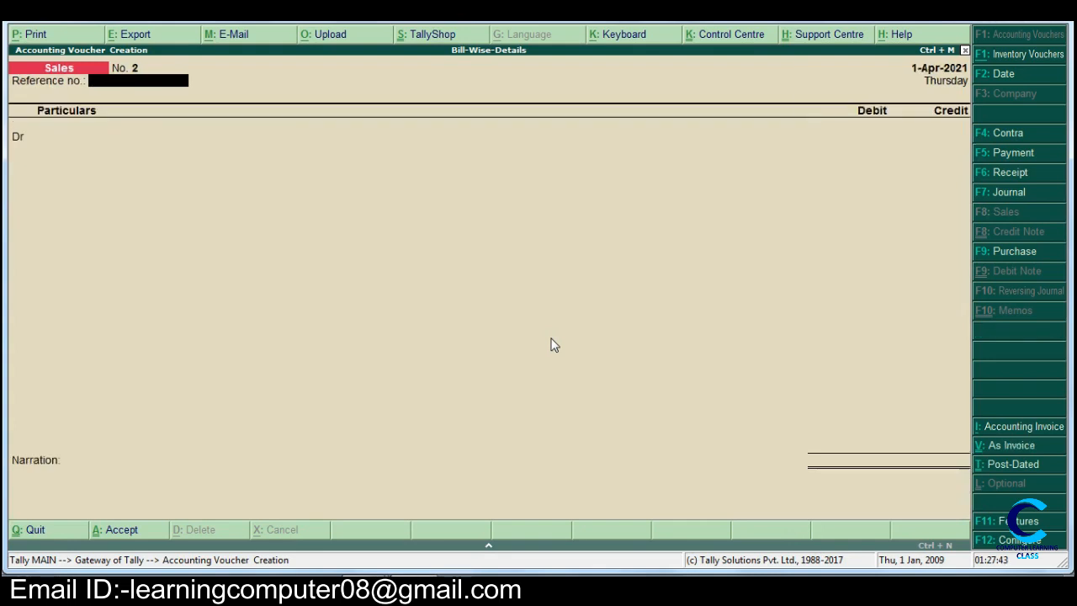
key("Return")
key("Down")
key("Down")
key("Return")
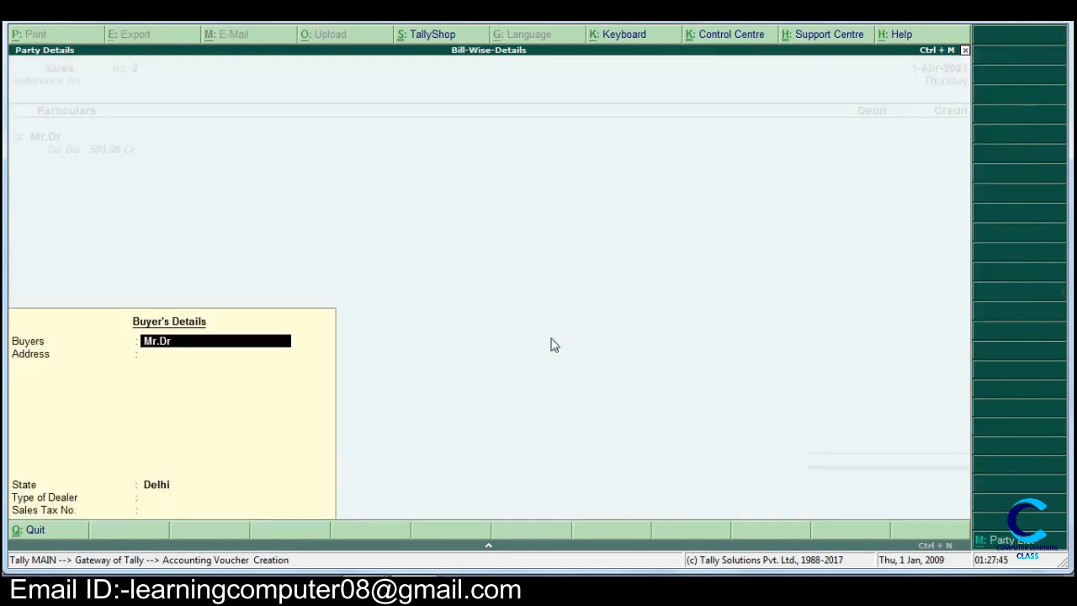
key("Return")
key("Return")
key("Return")
key("Return")
key("Return")
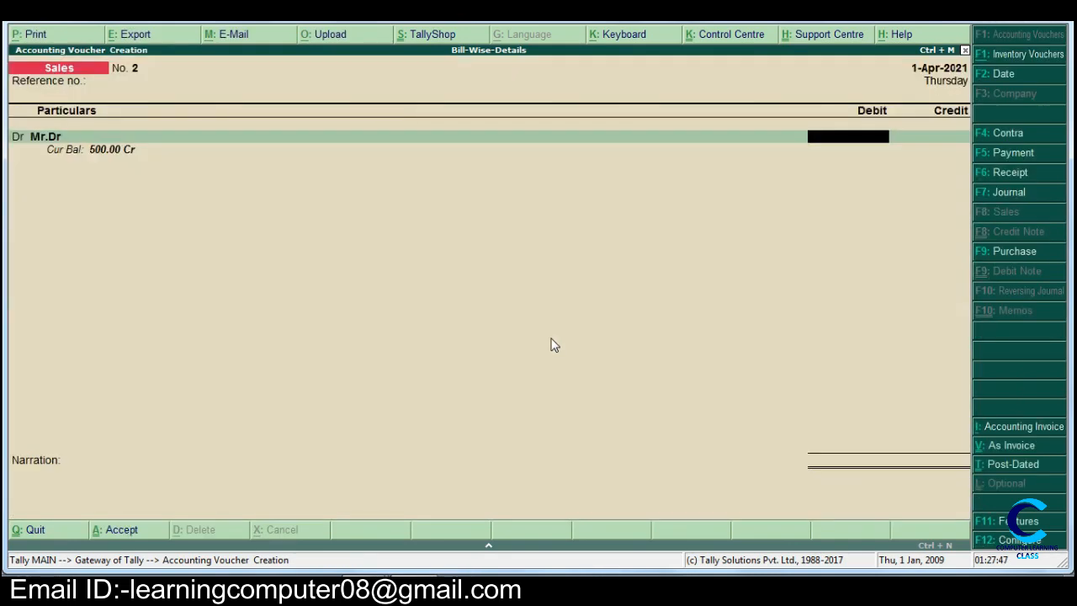
Step: Debit Mr.Dr with 500 and allocate the amount as New Ref under the name 2 without credit days
type("500")
key("Return")
key("Return")
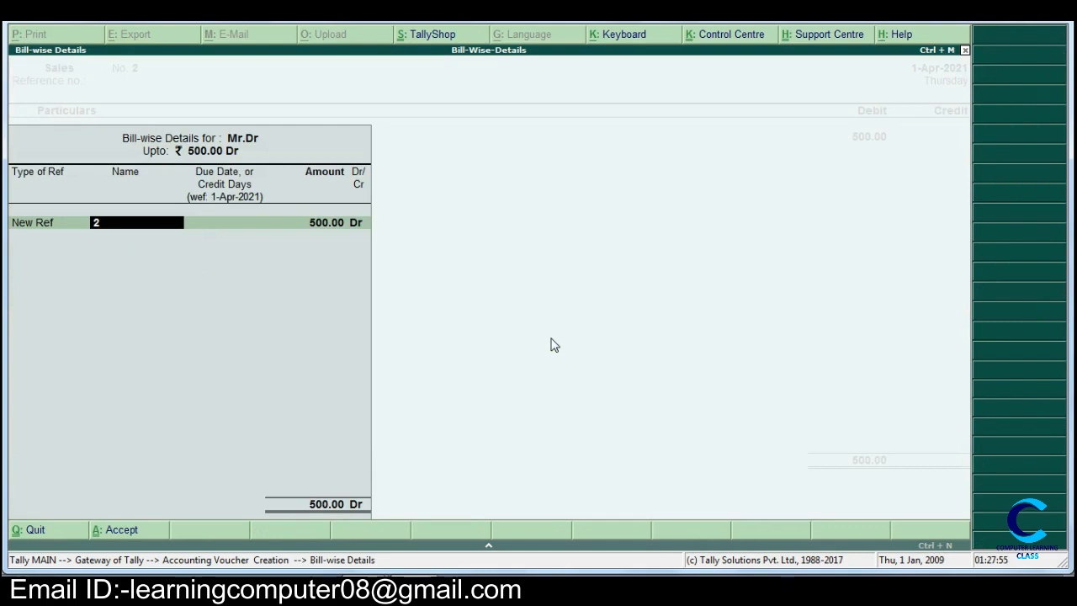
key("Return")
key("Return")
key("Return")
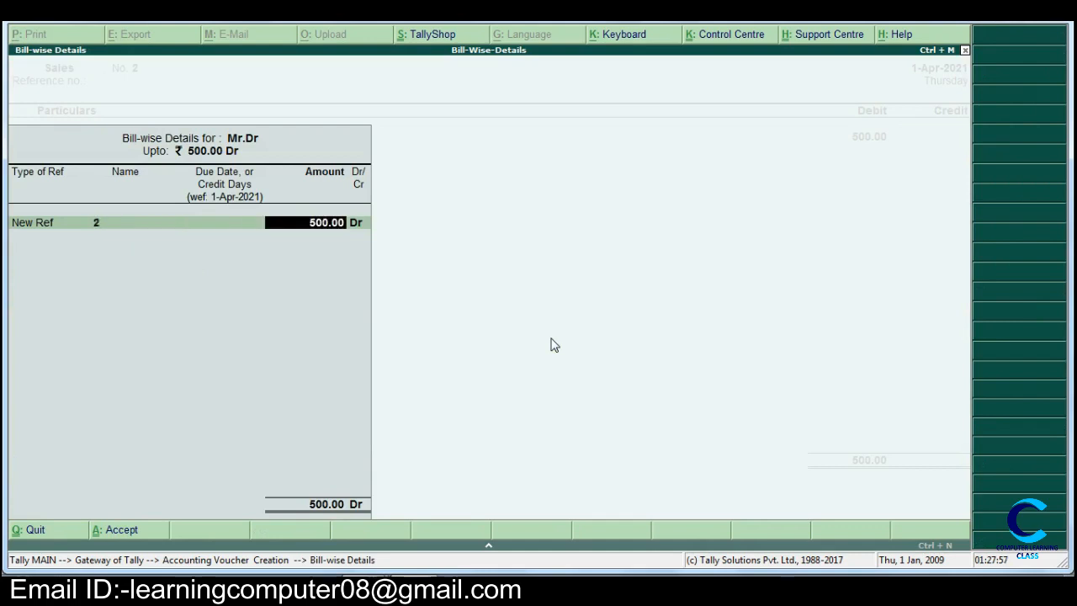
Step: Credit the Sale ledger with 1 Pcs of Mouse at a rate of 500 and save the sales voucher without a narration
key("Return")
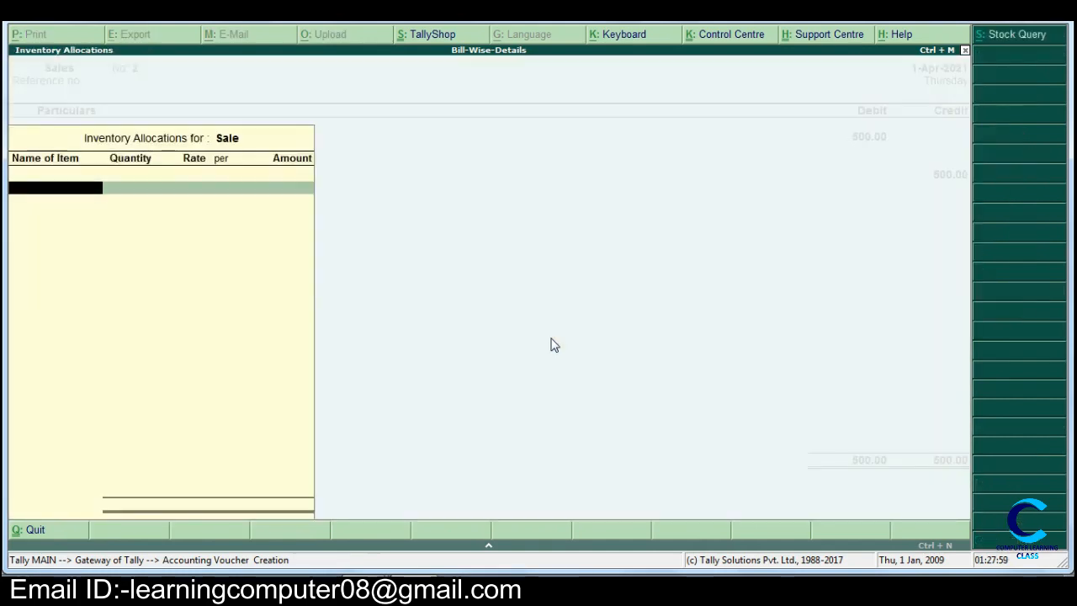
key("Down")
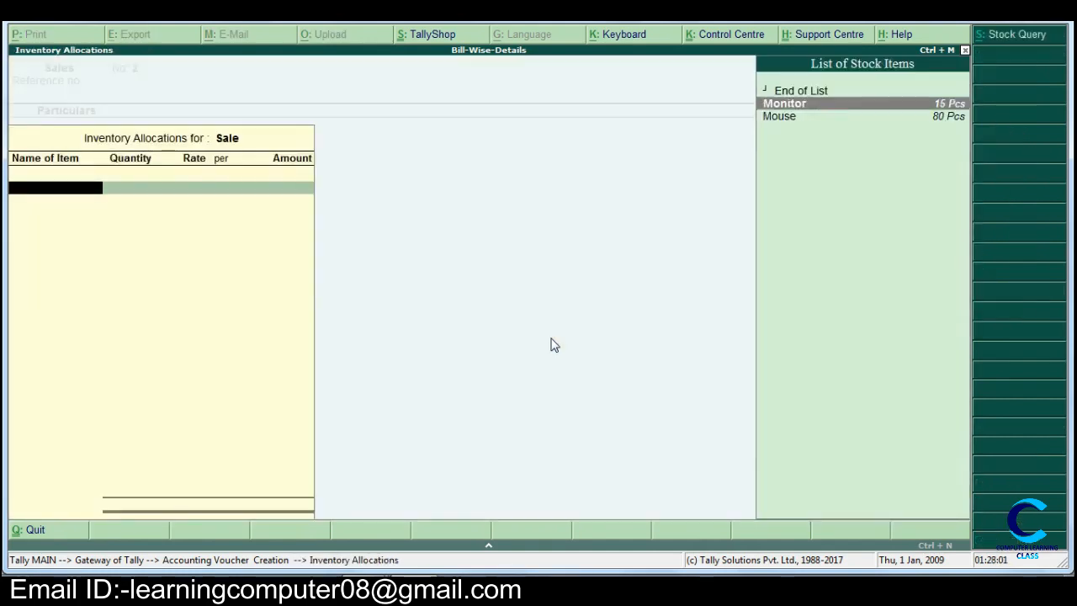
key("Down")
key("Return")
type("1")
key("Return")
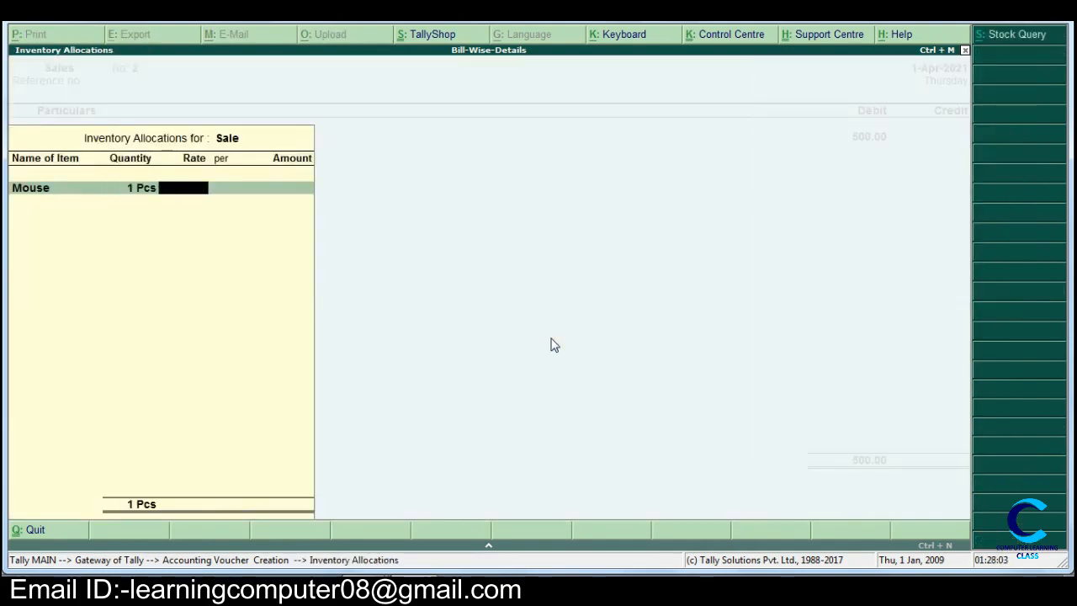
type("500")
key("Return")
key("Return")
key("Return")
key("Return")
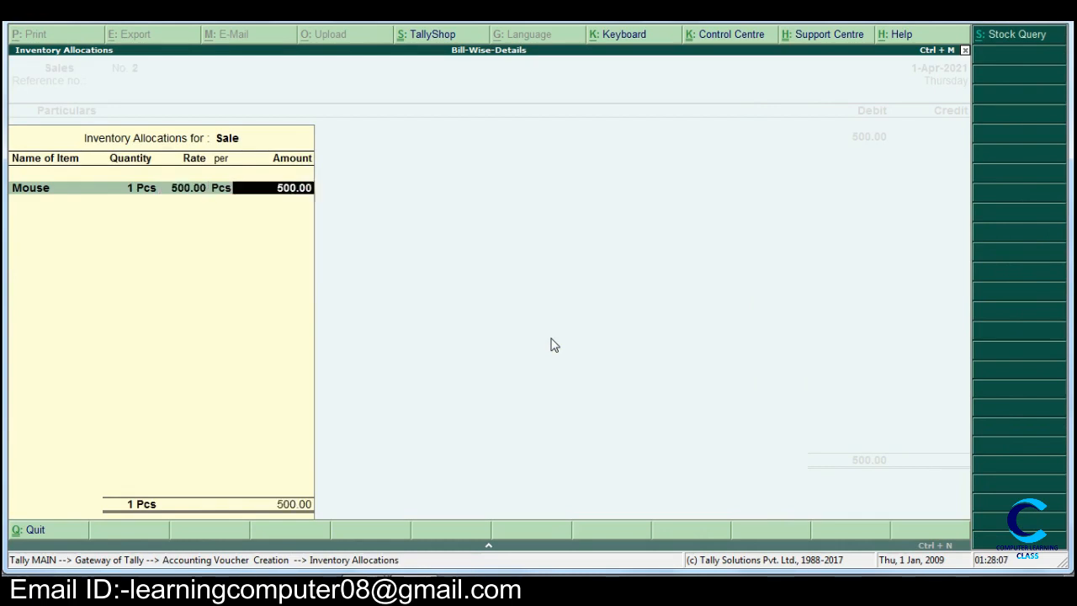
key("Return")
key("Return")
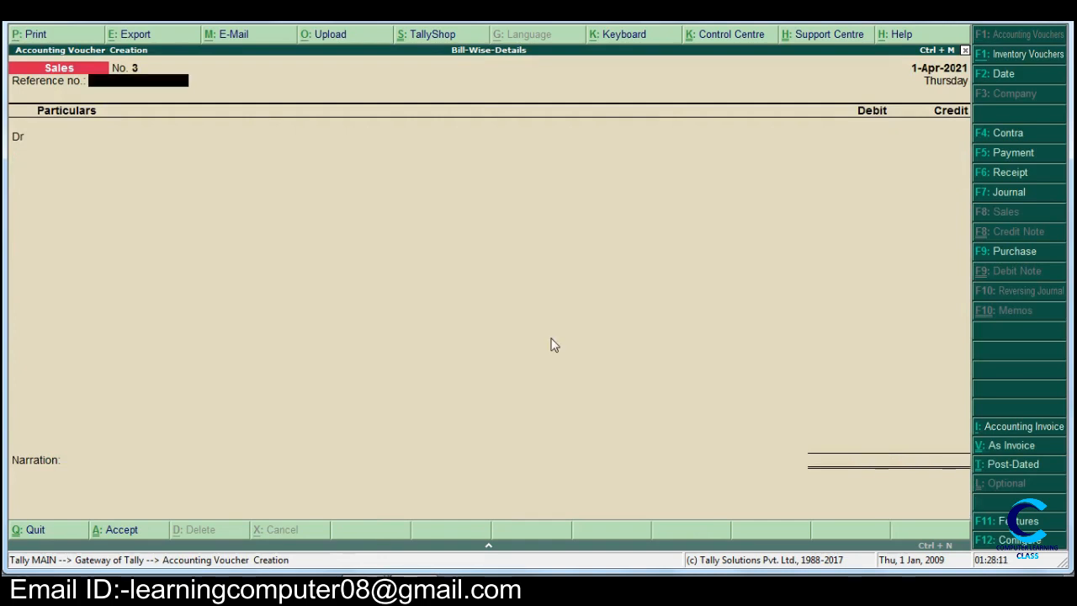
Step: Check Mr.Dr's current balance in a new receipt voucher, discard the voucher and return to the Gateway of Tally
key("F6")
key("Down")
key("Return")
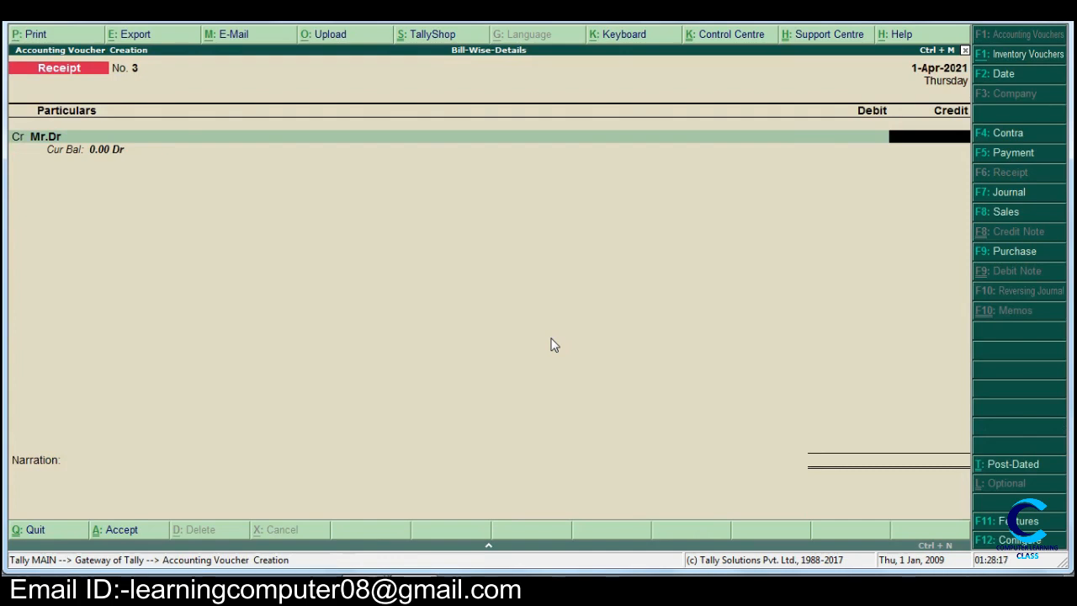
key("Escape")
key("Return")
key("Escape")
key("Escape")
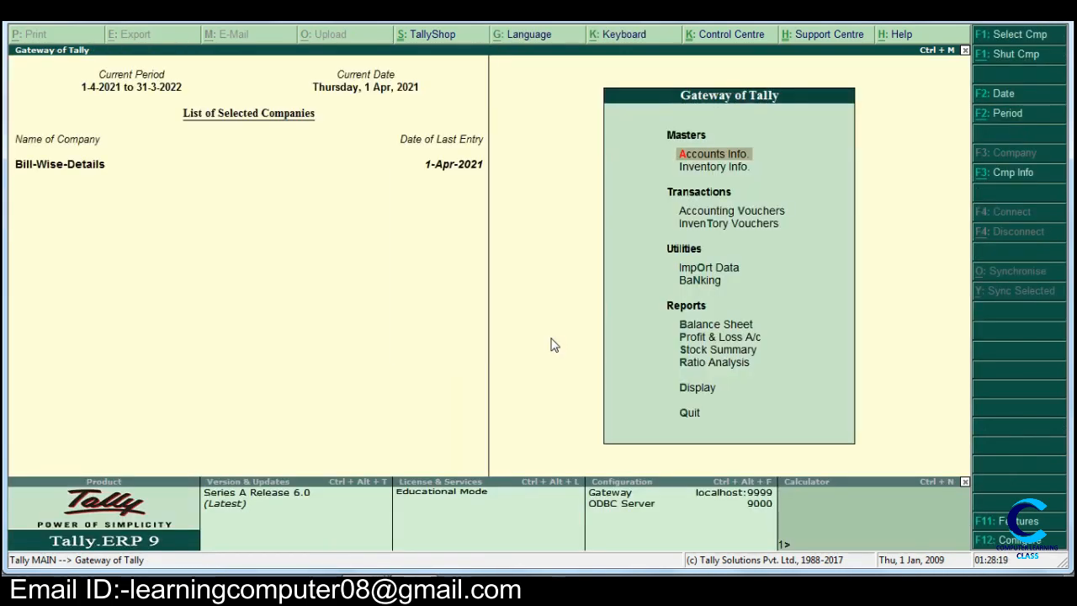